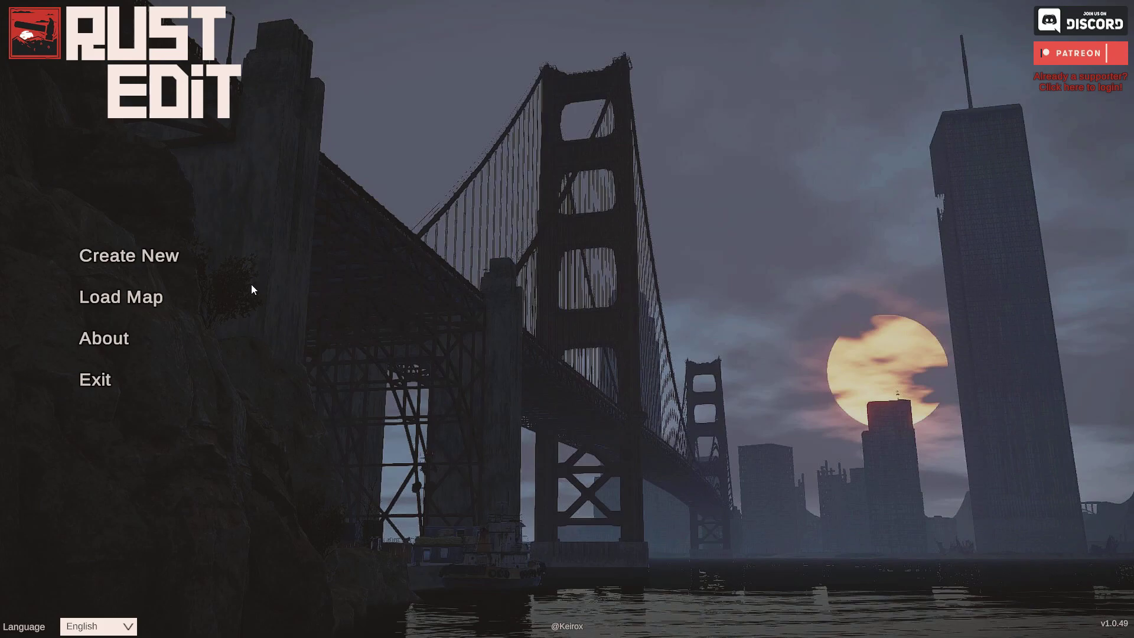
- Create a new map of size 1000 with a ground height of 490, Sand splat texture and Temperate biome
left_click(143, 258)
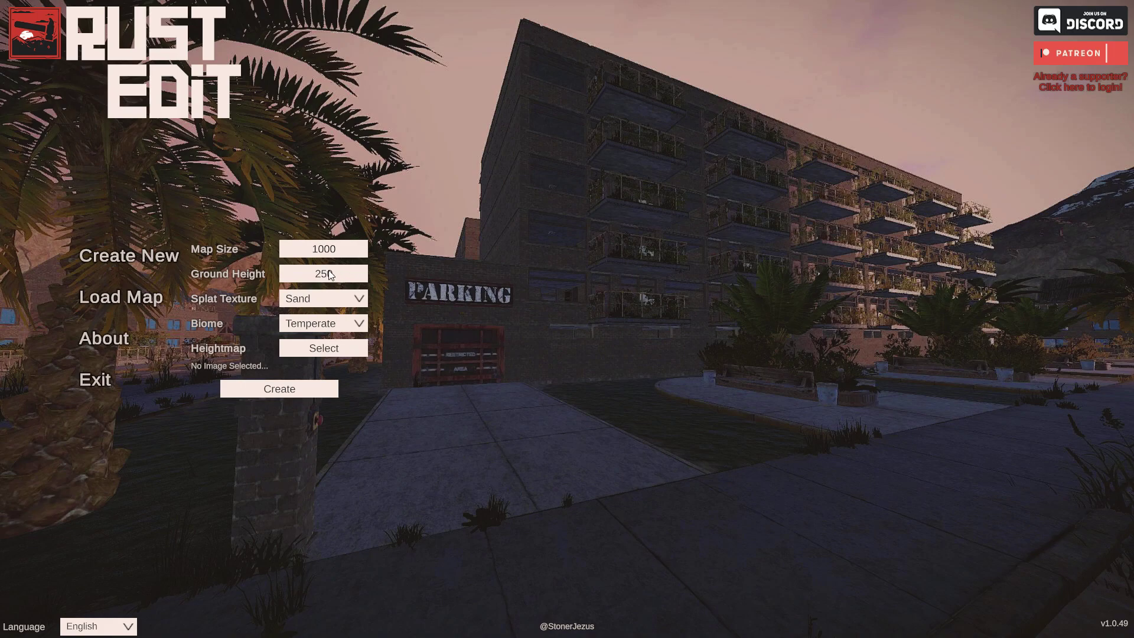
left_click(346, 273)
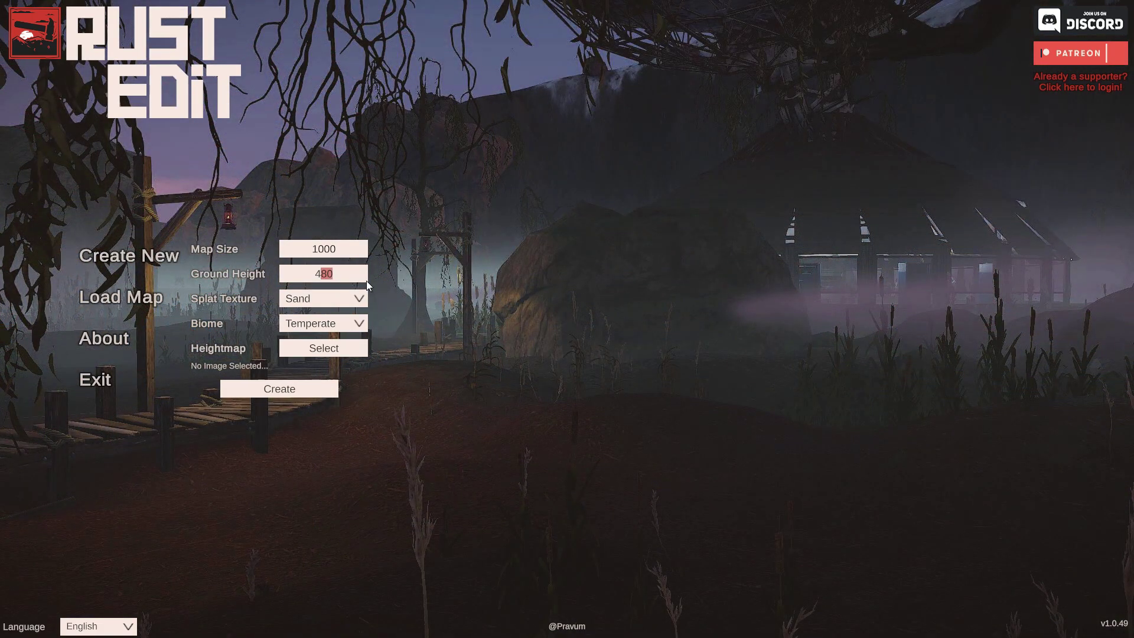
type("90")
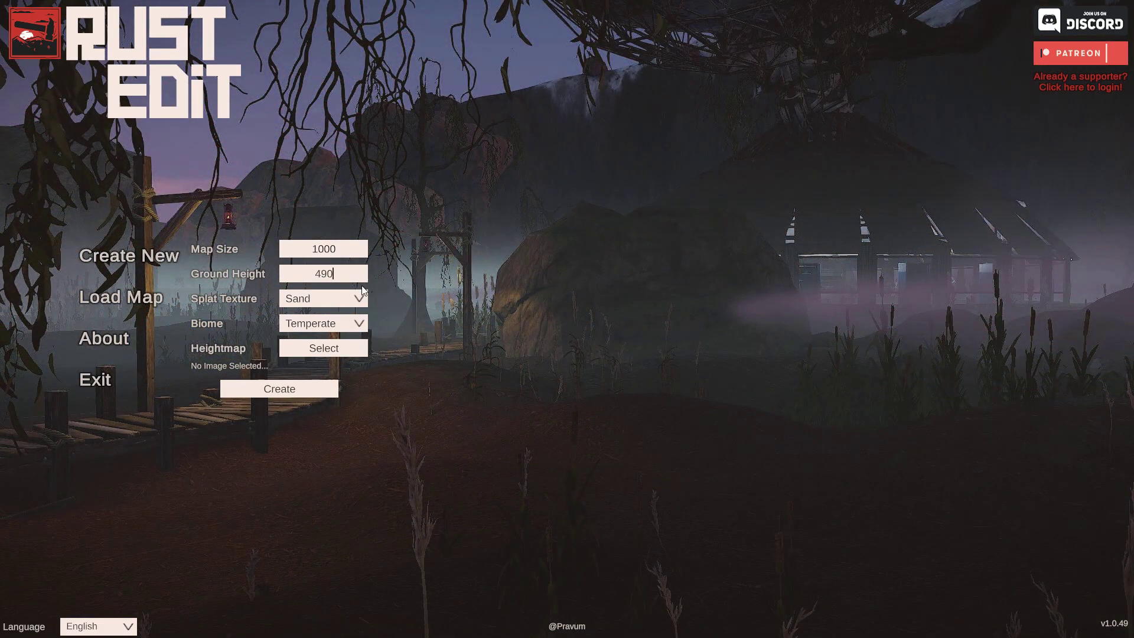
left_click(288, 388)
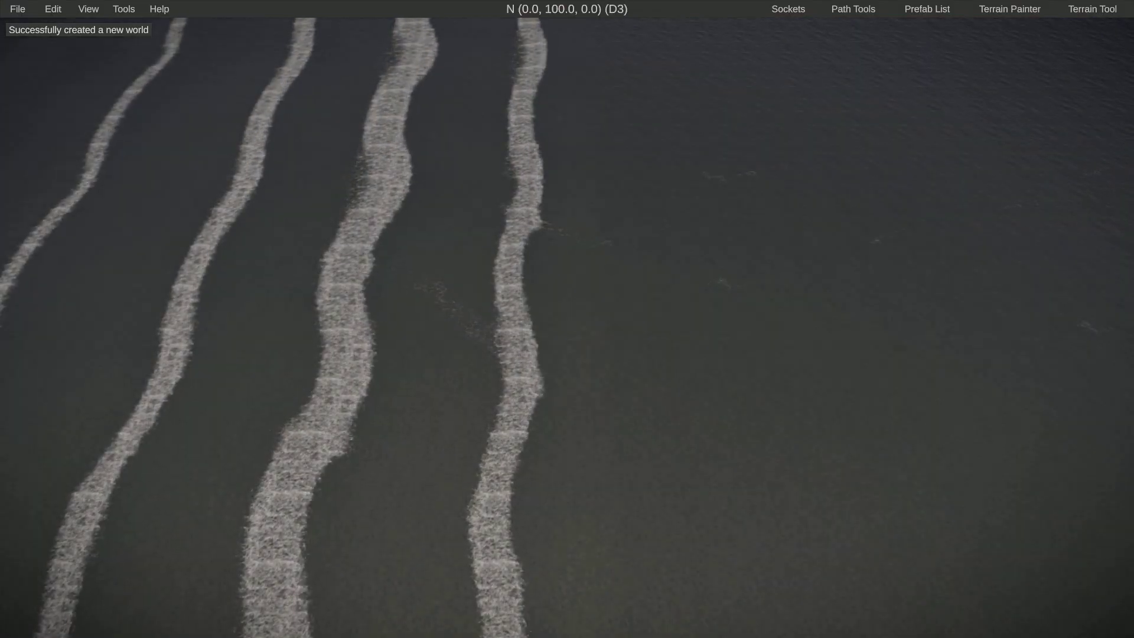
- Hide the water to view the submerged terrain, and show the water again
right_click_drag(284, 387, 437, 396)
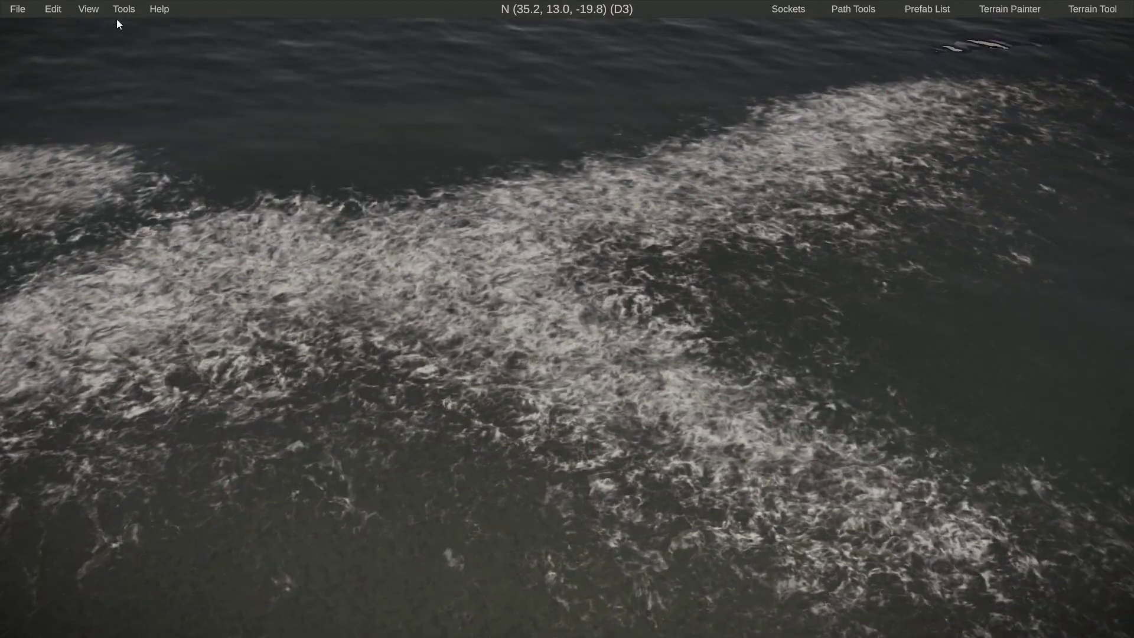
left_click(88, 10)
left_click(80, 26)
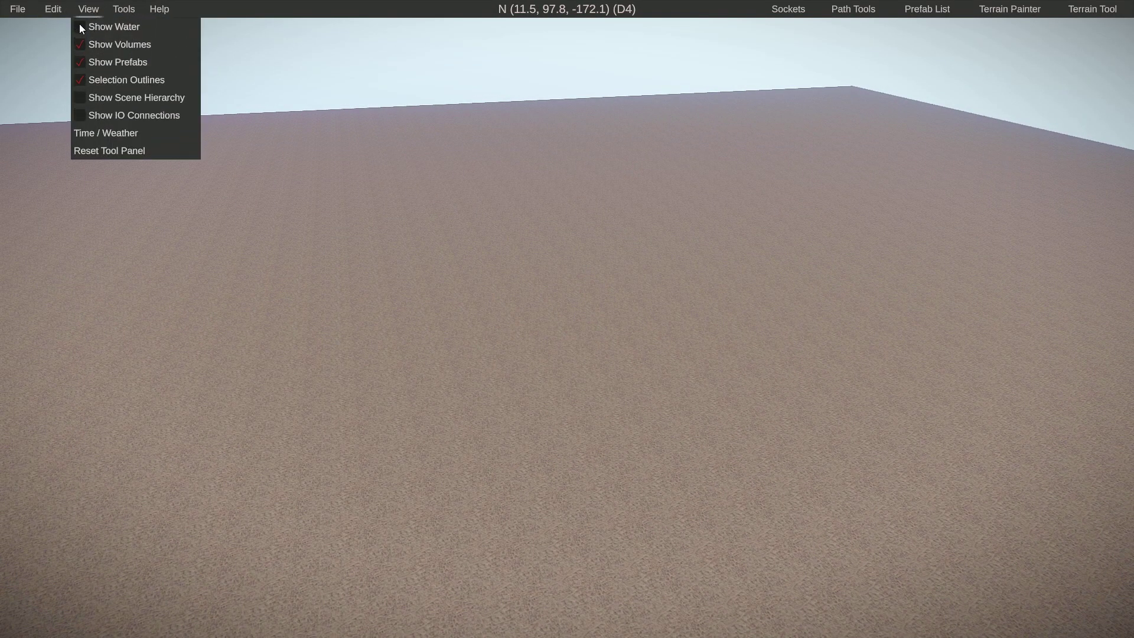
left_click(80, 25)
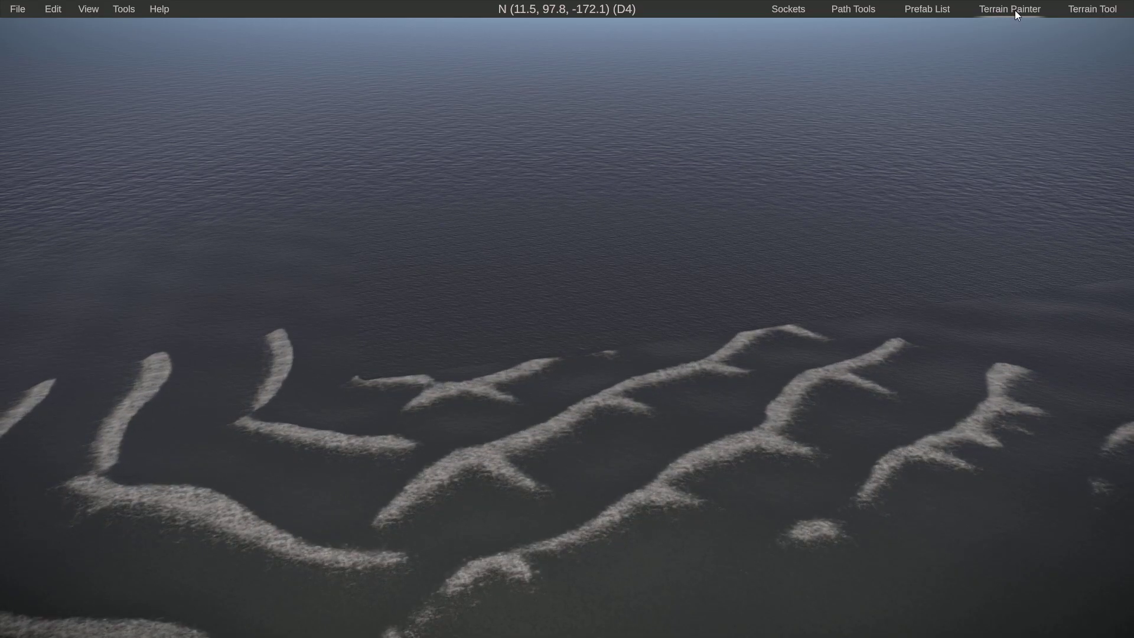
- Set the Terrain Tool to Raise / Lower with brush size 16 and opacity 18
left_click(1014, 9)
left_click(1080, 10)
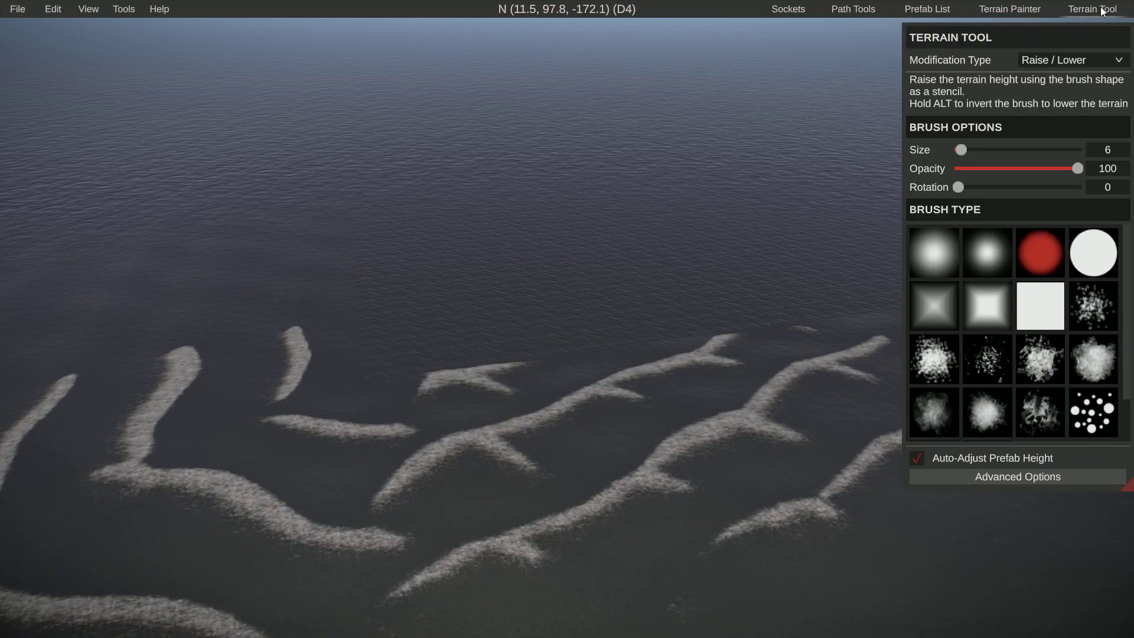
left_click(1080, 10)
left_click(1080, 9)
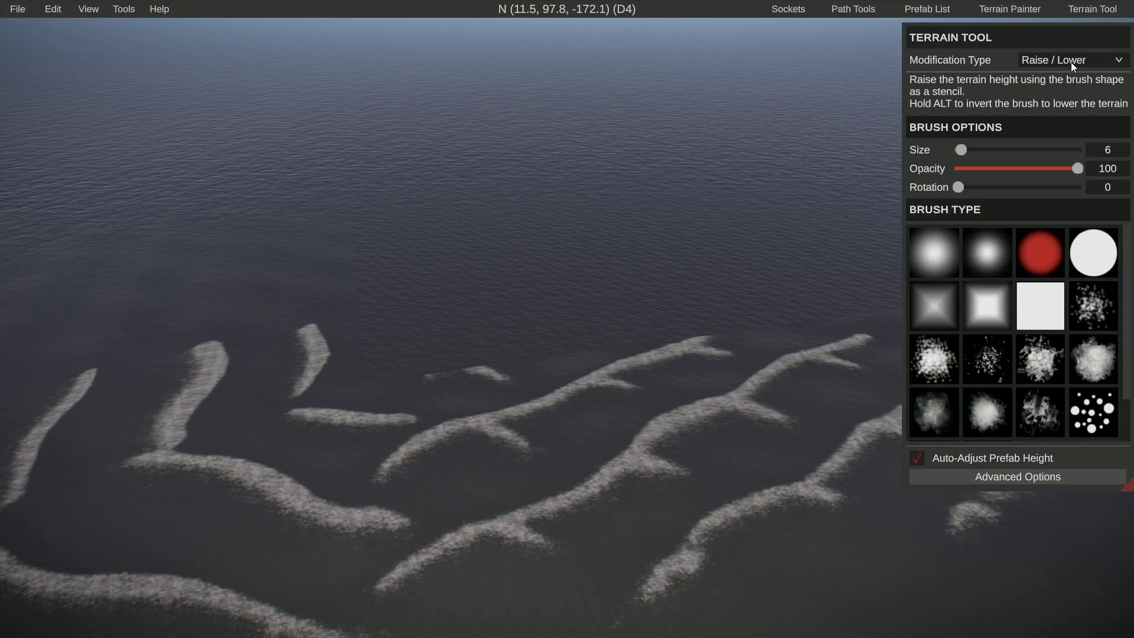
left_click(1049, 60)
left_click(1054, 76)
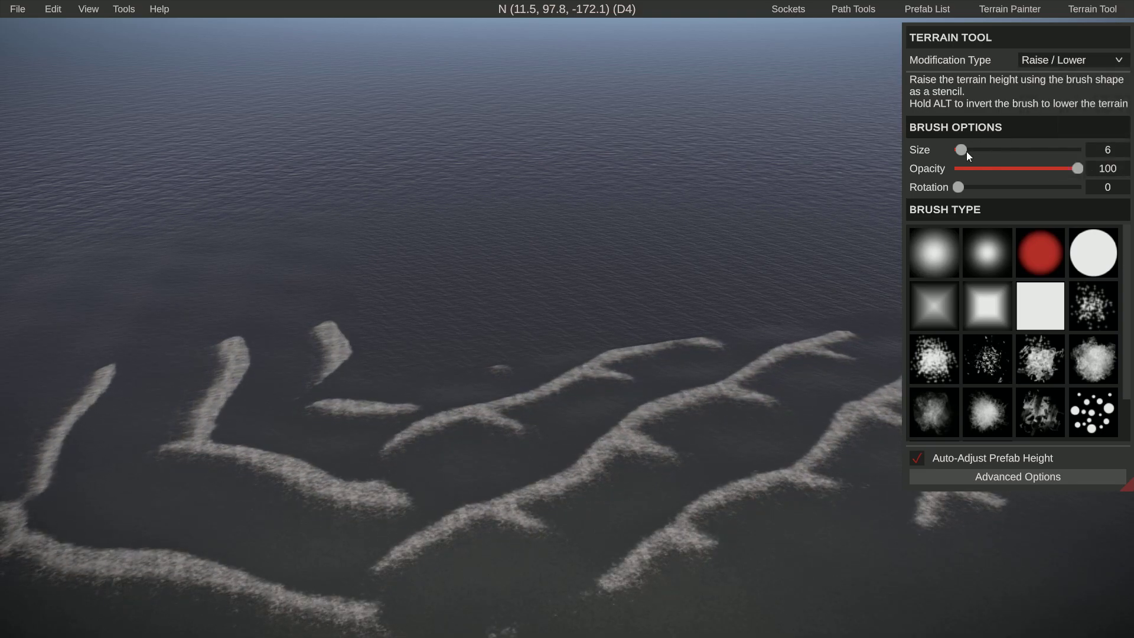
left_click_drag(960, 149, 966, 148)
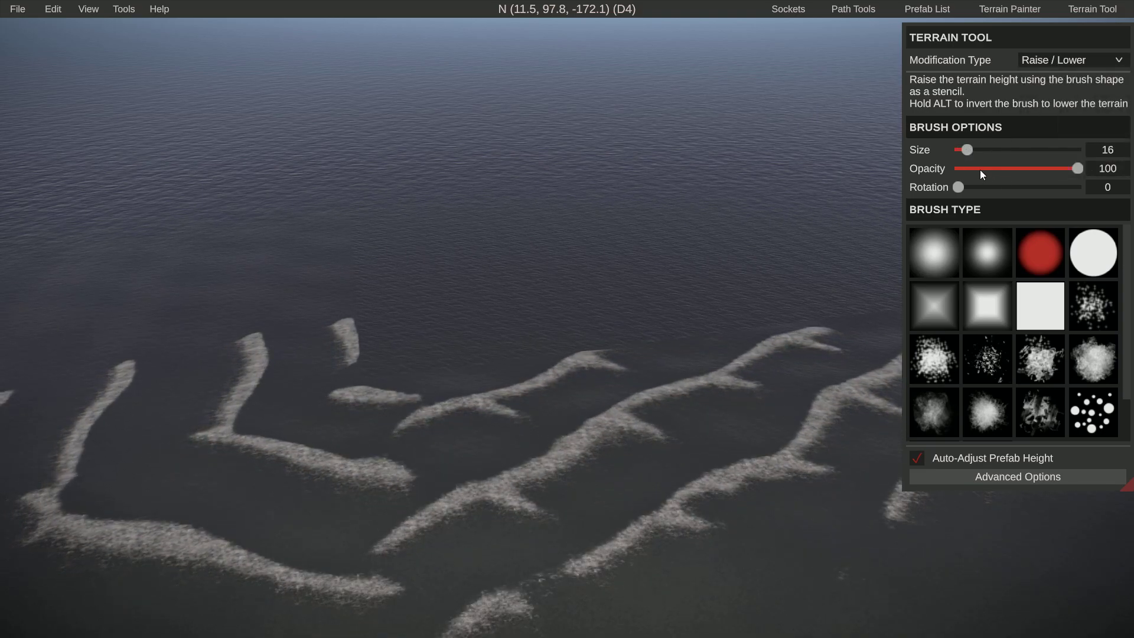
left_click(979, 169)
- Raise a cluster of peaks and mounds from the seabed above the water with the terrain brush
left_click_drag(646, 518, 805, 520)
key("a")
key("s")
right_click_drag(805, 520, 568, 322)
mouse_move(568, 331)
left_mouse_down()
mouse_move(593, 378)
mouse_move(694, 373)
mouse_move(285, 378)
mouse_move(579, 186)
mouse_move(593, 192)
left_mouse_up()
right_click_drag(593, 192, 568, 319)
key("s")
key("s")
key("d")
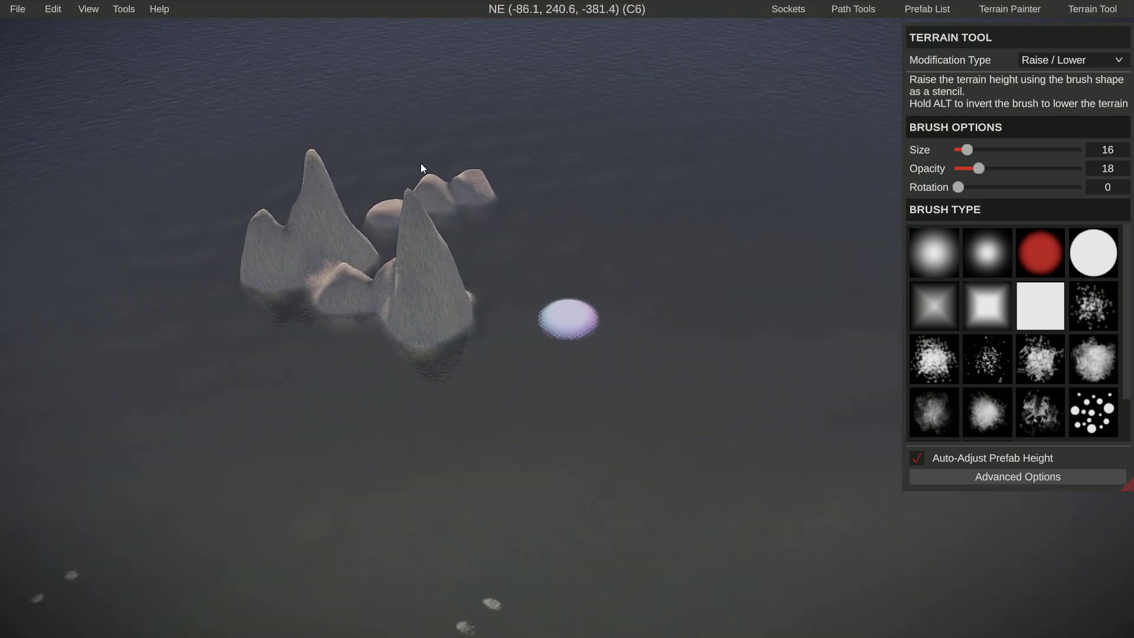
- Create another new map of size 1000 with a ground height of 510, Sand splat texture and Temperate biome
left_click(14, 28)
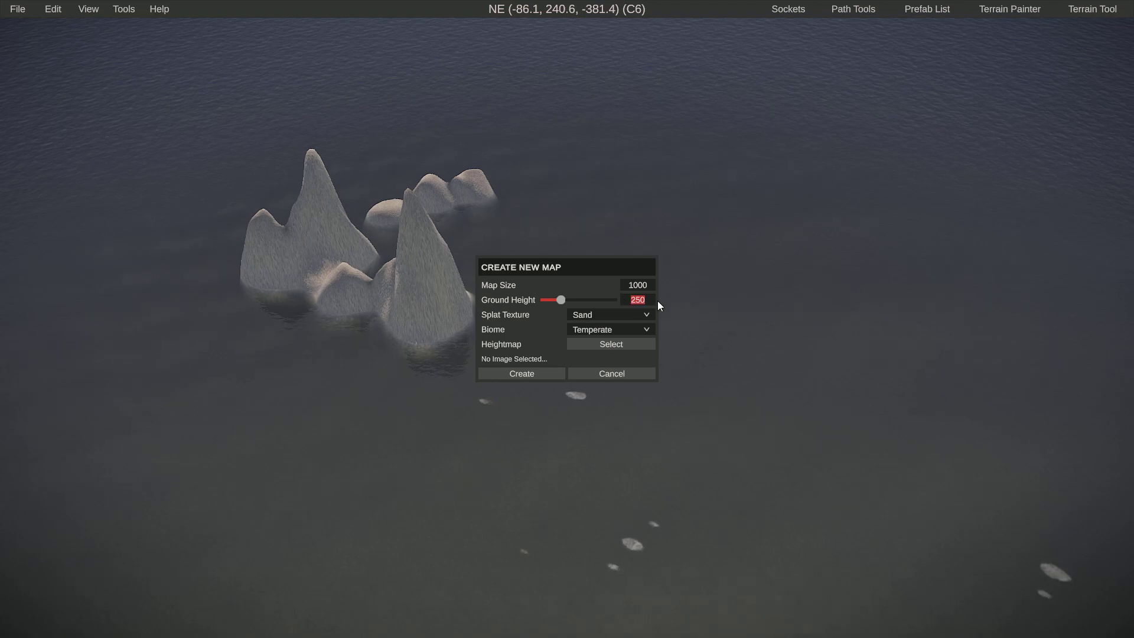
key("BackSpace")
type("10")
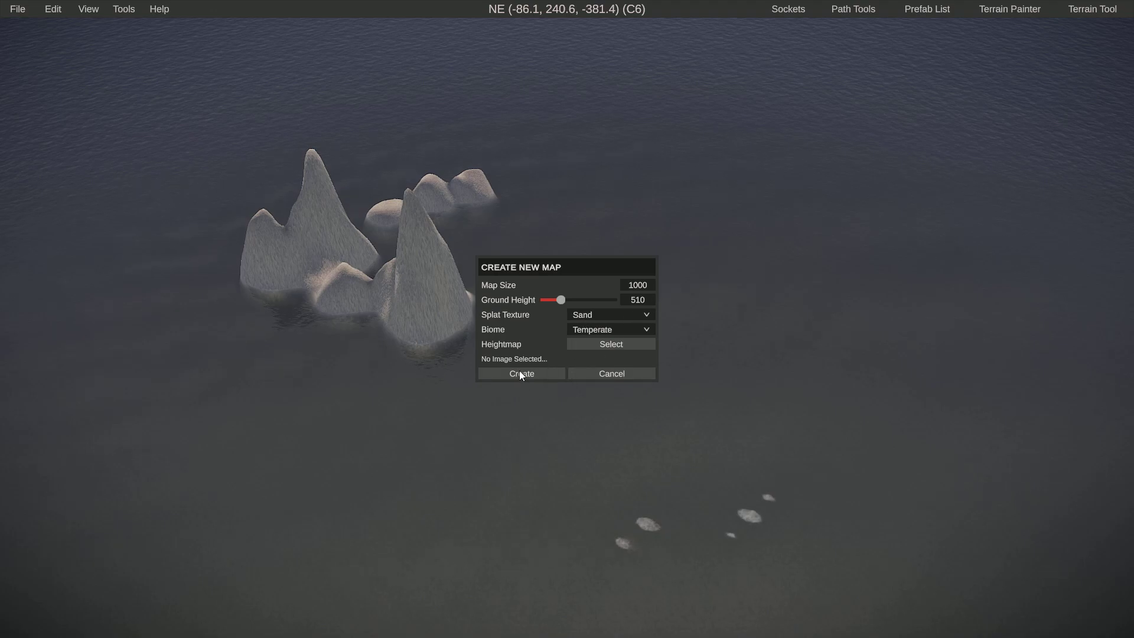
left_click(519, 372)
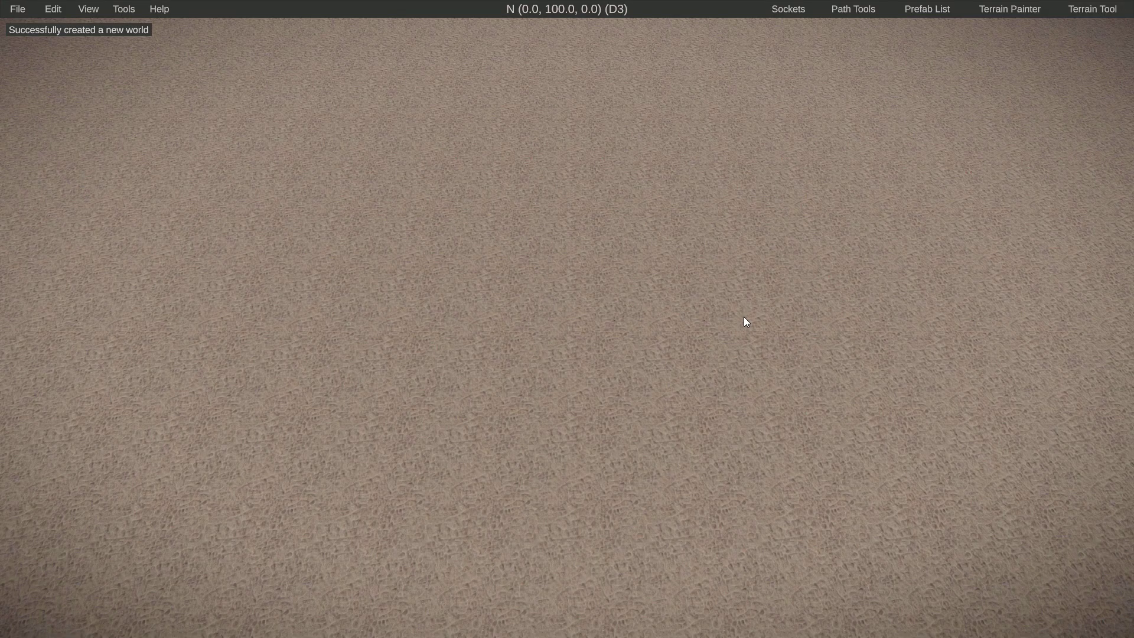
- Examine the new map's flat sand terrain and its straight edges against the ocean
key("s")
right_click_drag(743, 317, 567, 262)
key("w")
key("d")
key("w")
key("s")
key("a")
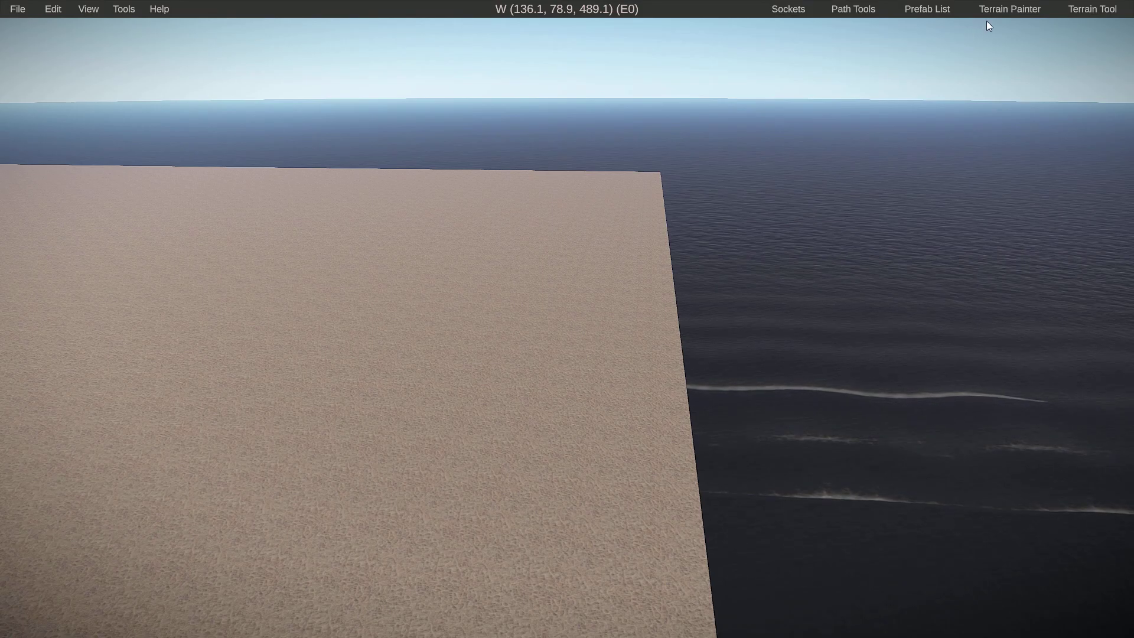
- Set the Terrain Tool to Raise / Lower with a brush size of 94 for the map's corner
left_click(1091, 11)
left_click(1054, 62)
left_click(1056, 76)
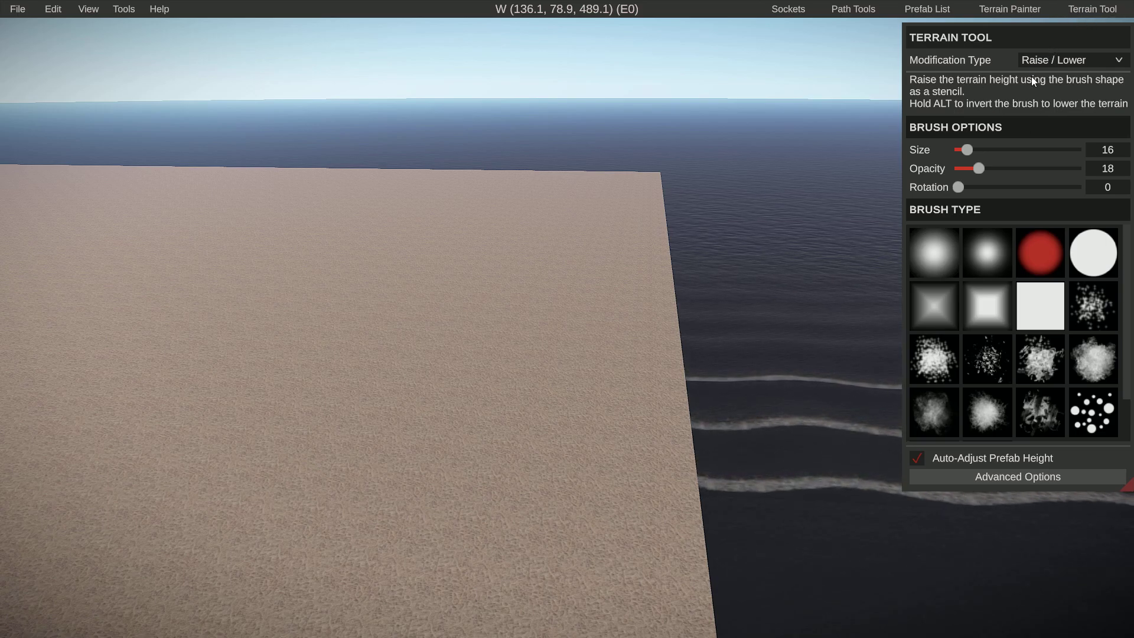
left_click(1036, 60)
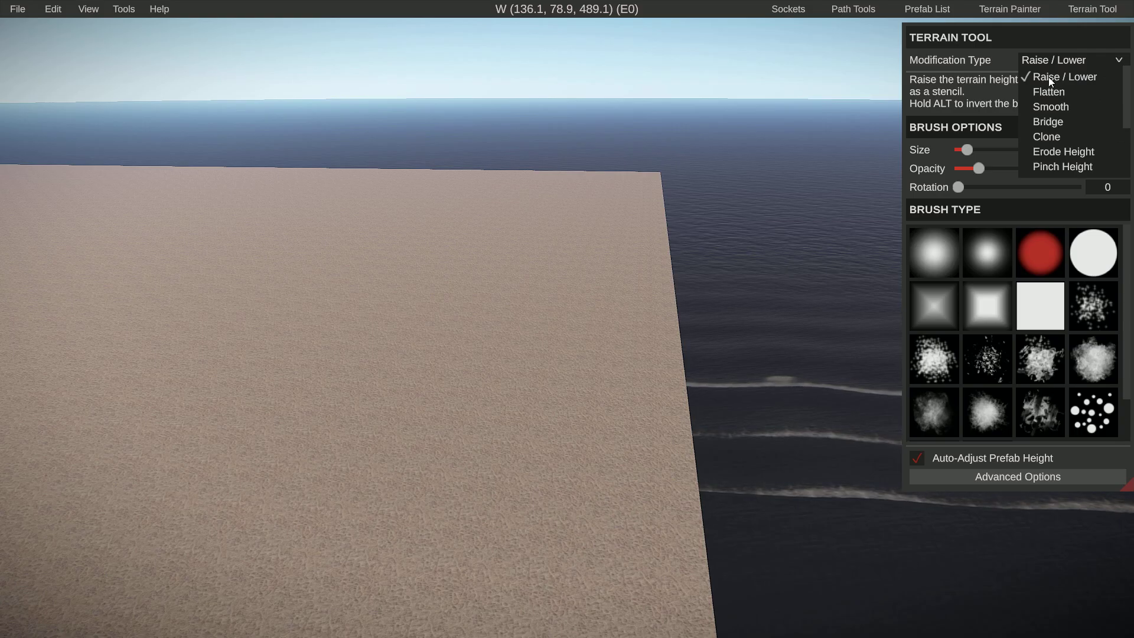
left_click(1049, 78)
key("s")
right_click_drag(708, 217, 567, 324)
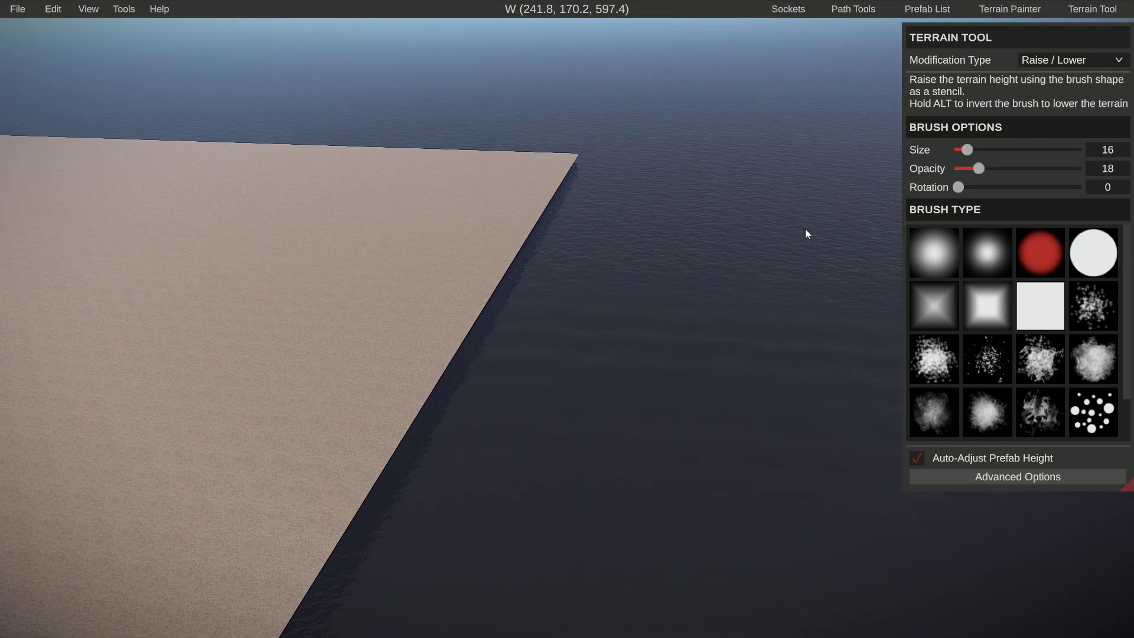
left_click_drag(967, 149, 1011, 154)
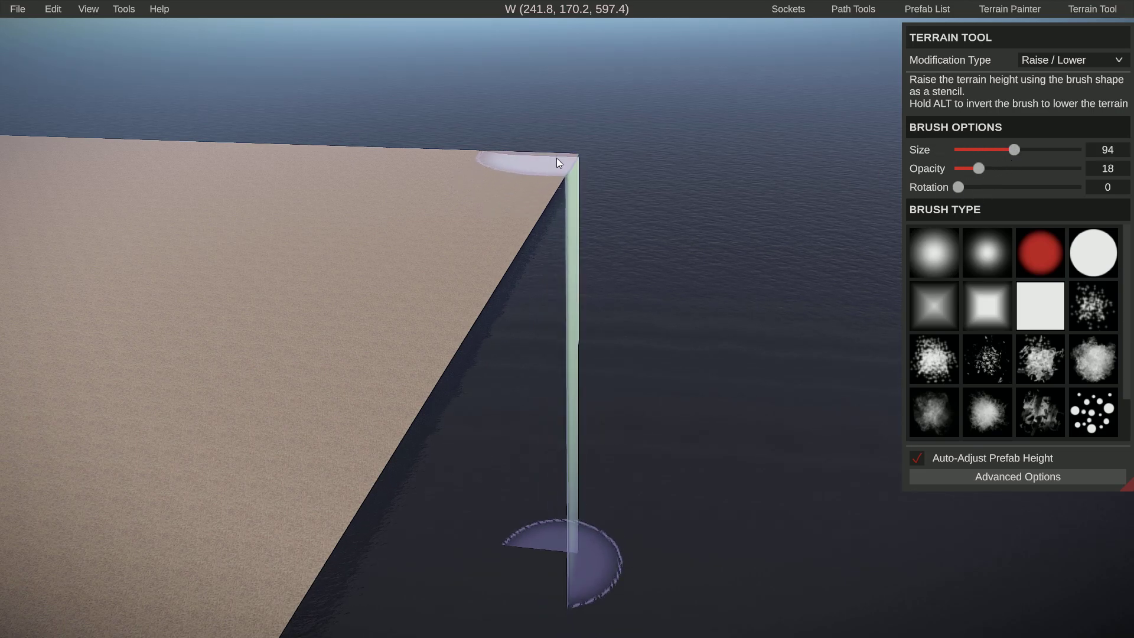
- Lower the terrain at the map's corner and along the adjoining edge to carve a curved coastline
mouse_move(536, 183)
left_mouse_down()
mouse_move(413, 384)
mouse_move(444, 289)
mouse_move(451, 161)
left_mouse_up()
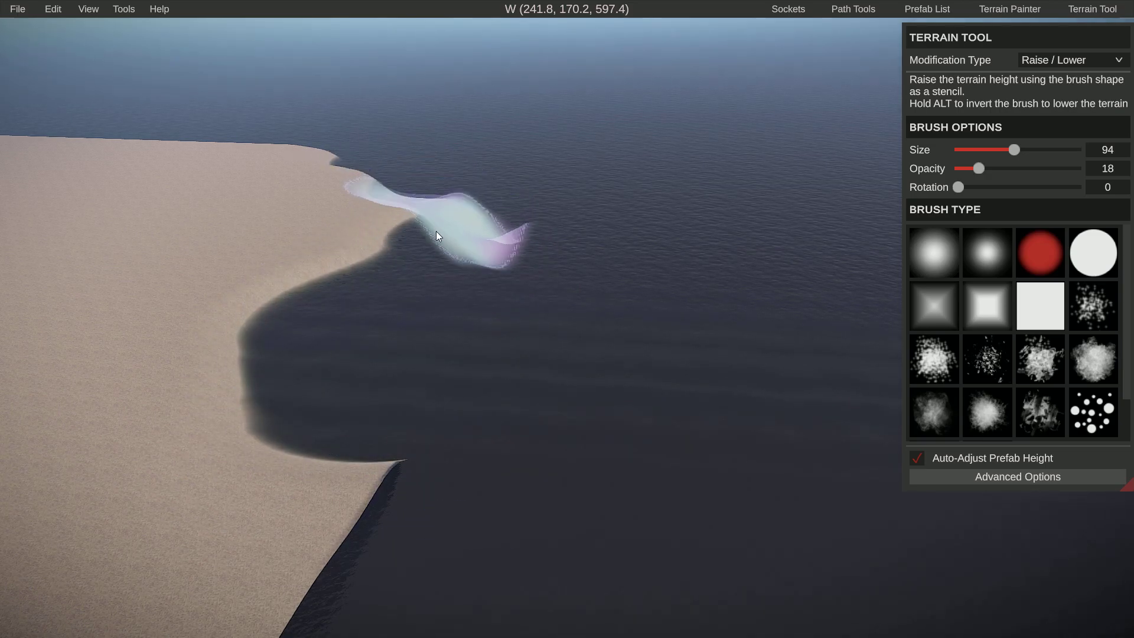
key("s")
mouse_move(425, 366)
right_mouse_down()
mouse_move(348, 437)
mouse_move(277, 448)
right_mouse_up()
right_click_drag(567, 319, 620, 324)
mouse_move(467, 327)
left_mouse_down("alt")
mouse_move(341, 351)
mouse_move(108, 464)
left_mouse_up("alt")
right_click_drag(284, 354, 201, 354)
key("s")
right_click_drag(567, 319, 484, 322)
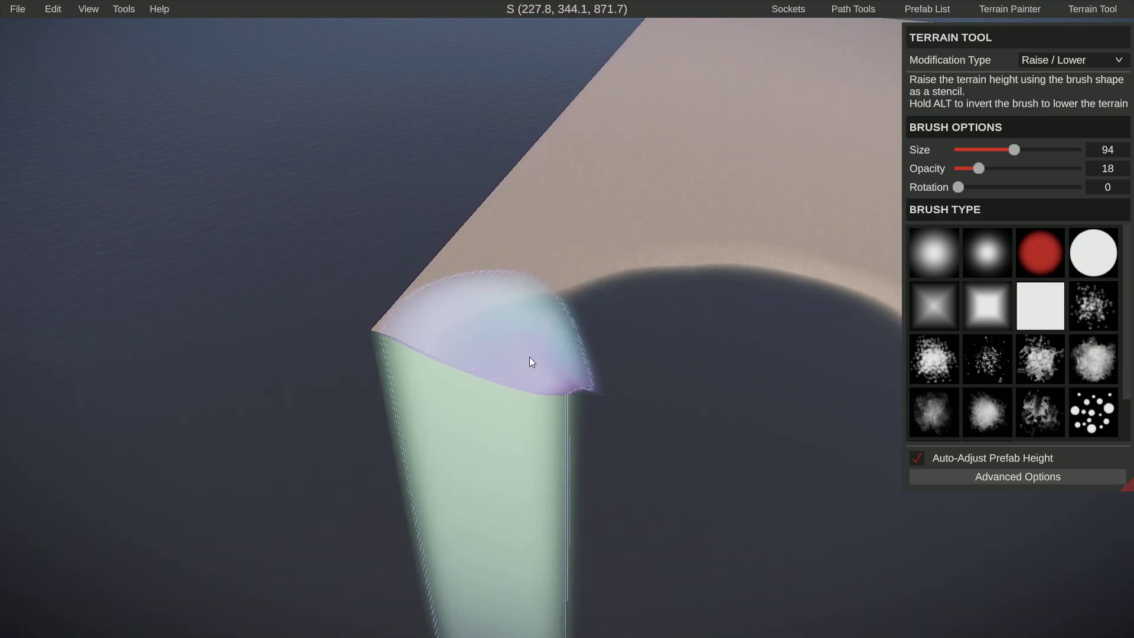
- Lower the remaining square corner and the long side edge below the water to shape an irregular shore
mouse_move(541, 359)
left_mouse_down("alt")
mouse_move(451, 363)
mouse_move(520, 255)
mouse_move(551, 160)
mouse_move(611, 79)
left_mouse_up("alt")
right_click_drag(612, 80, 619, 78)
key("s")
key("s")
mouse_move(566, 319)
right_mouse_down()
mouse_move(614, 254)
mouse_move(566, 319)
right_mouse_up()
key("w")
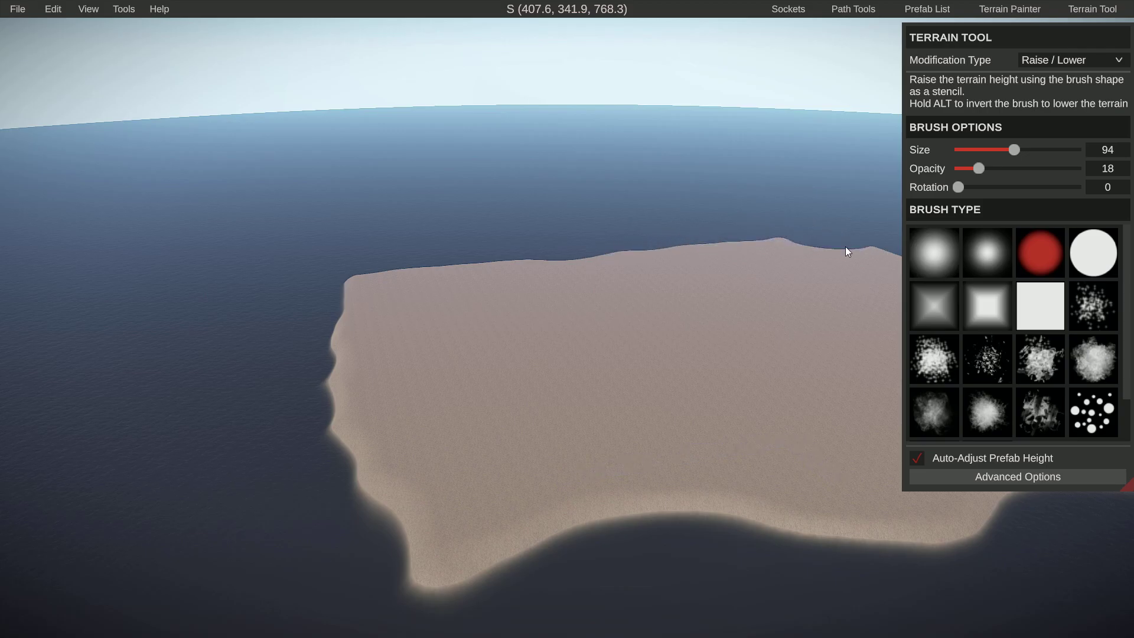
- Lower the remaining straight edges of the island beneath the water
right_click_drag(879, 264, 564, 321)
key("w")
left_click_drag(565, 320, 479, 291, "alt")
left_click_drag(376, 260, 564, 350, "alt")
right_click_drag(564, 349, 533, 327)
key("w")
key("d")
- Hide the water to expose the sculpted slopes and undo the last terrain stroke
left_click(89, 12)
left_click(83, 27)
key("w")
key("d")
key("s")
left_click(532, 327)
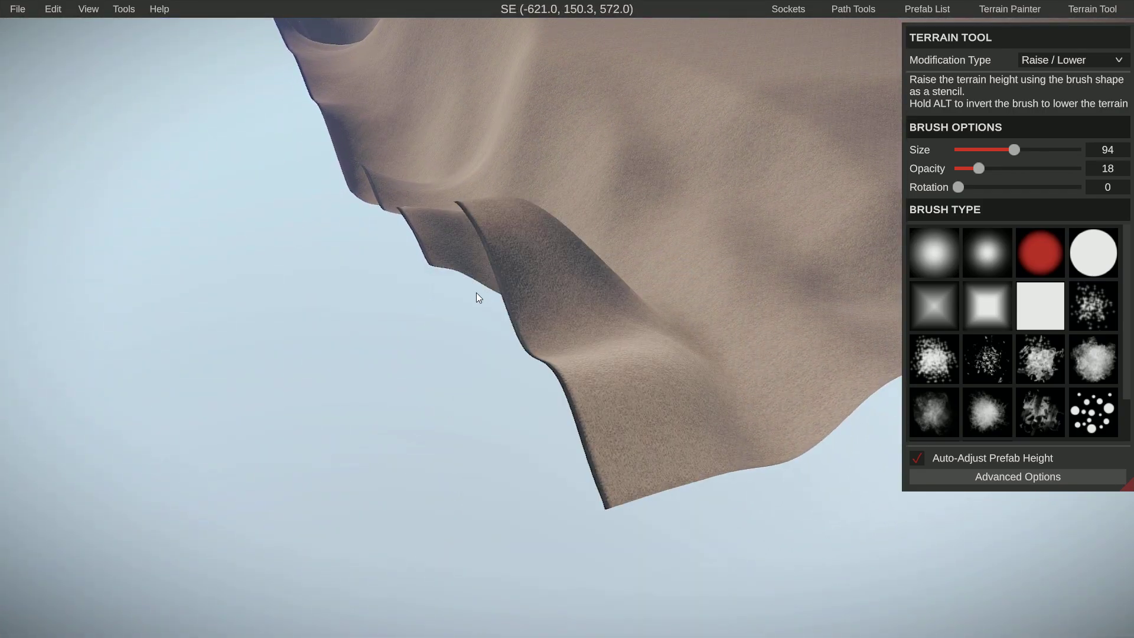
key("ctrl+z")
- Lower the exposed terrain along the map's edge further and show the water again
mouse_move(568, 293)
left_mouse_down("alt")
mouse_move(500, 310)
mouse_move(520, 341)
mouse_move(403, 250)
mouse_move(674, 472)
left_mouse_up("alt")
key("d")
mouse_move(674, 472)
right_mouse_down()
mouse_move(567, 319)
mouse_move(555, 325)
mouse_move(596, 310)
right_mouse_up()
key("s")
key("a")
key("a")
left_click(124, 9)
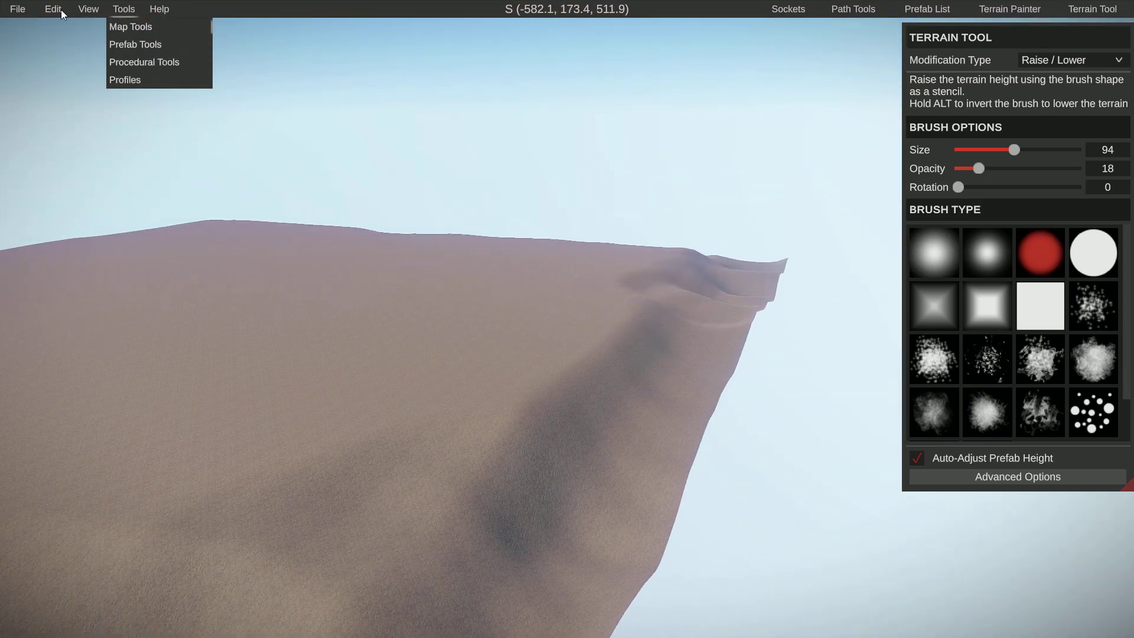
left_click(17, 9)
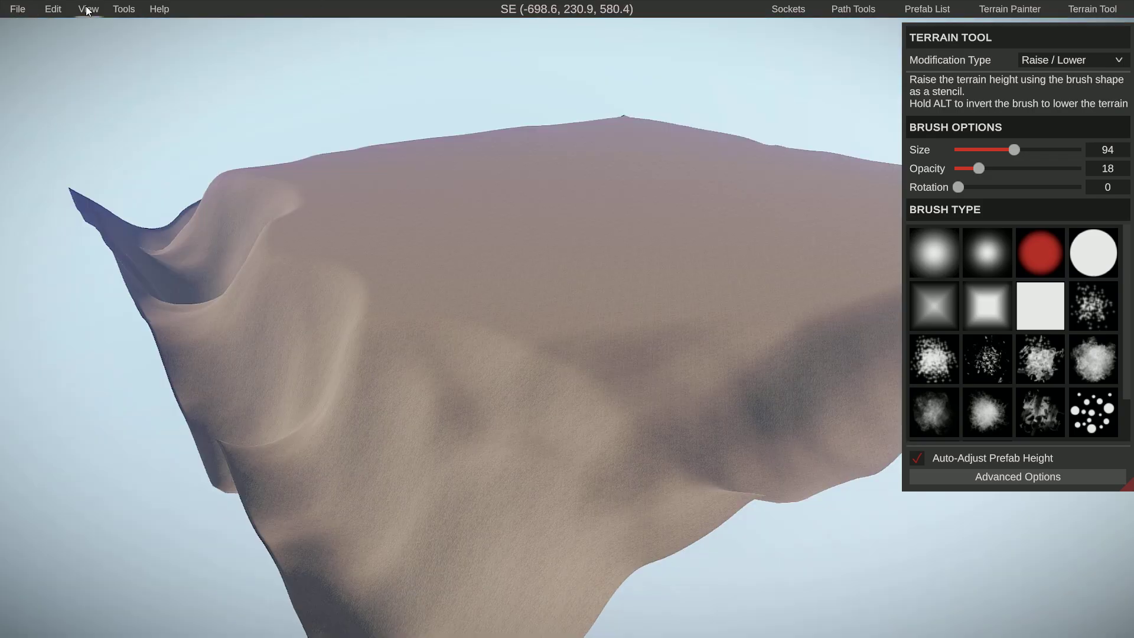
left_click(89, 9)
left_click(81, 27)
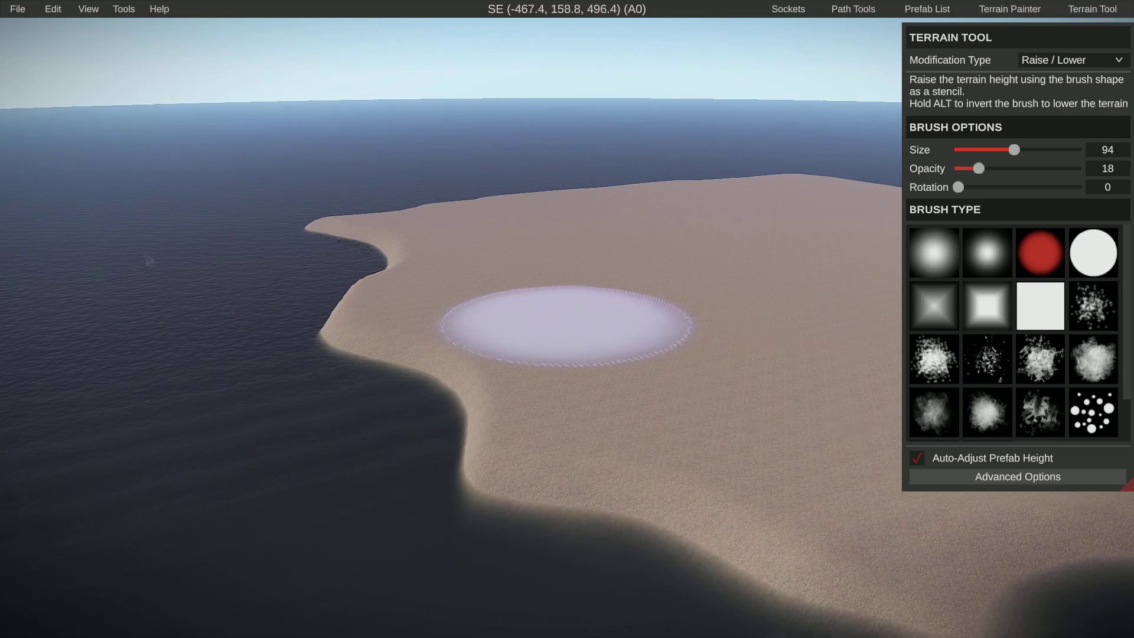
- Examine the sculpted island's coastline from water level and from above
key("w")
mouse_move(567, 319)
right_mouse_down()
mouse_move(531, 289)
mouse_move(546, 287)
mouse_move(593, 358)
mouse_move(569, 328)
mouse_move(525, 348)
mouse_move(496, 331)
mouse_move(472, 274)
right_mouse_up()
key("a")
key("w")
key("d")
key("w")
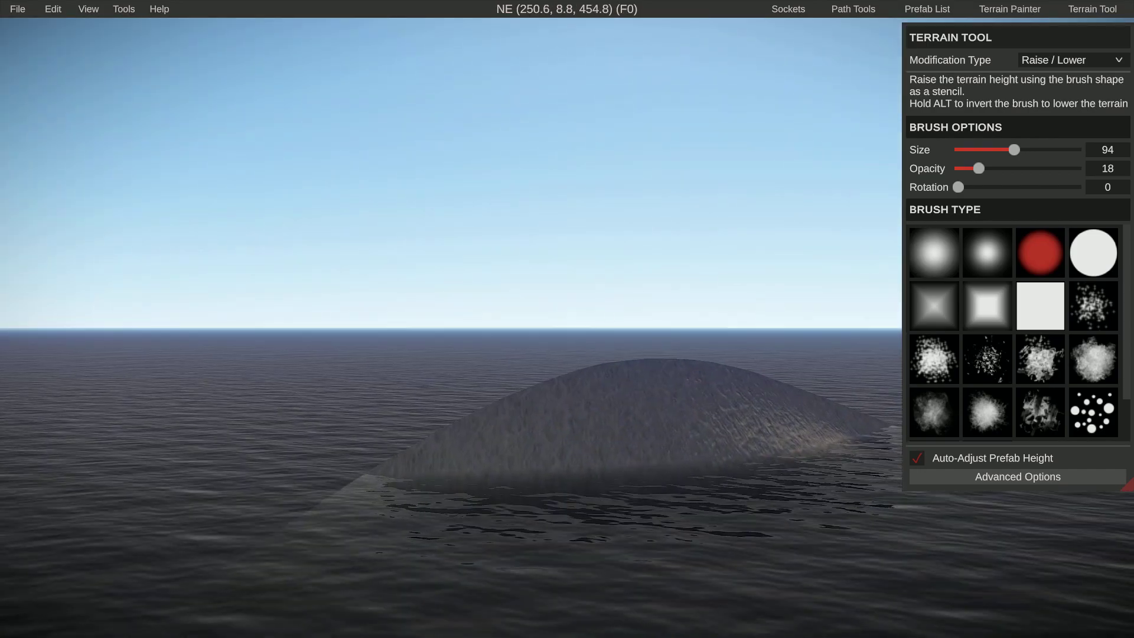
key("w")
key("d")
right_click_drag(620, 305, 812, 322)
key("a")
key("s")
key("s")
key("d")
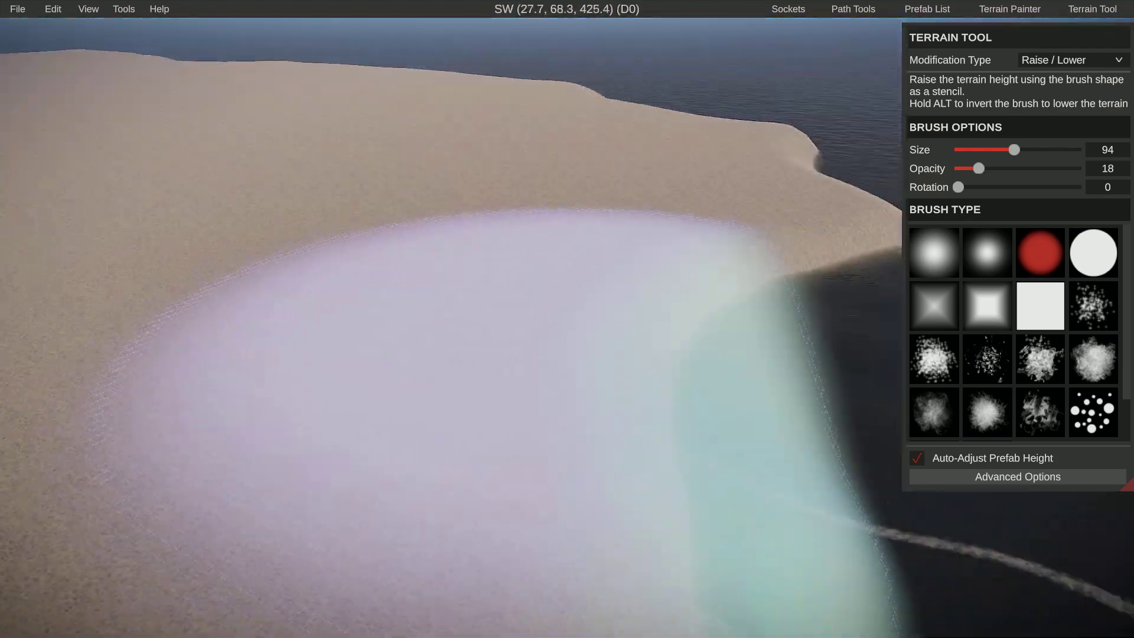
key("s")
mouse_move(566, 322)
right_mouse_down()
mouse_move(650, 295)
mouse_move(567, 301)
mouse_move(579, 301)
mouse_move(549, 328)
mouse_move(514, 327)
mouse_move(590, 304)
mouse_move(565, 317)
right_mouse_up()
key("s")
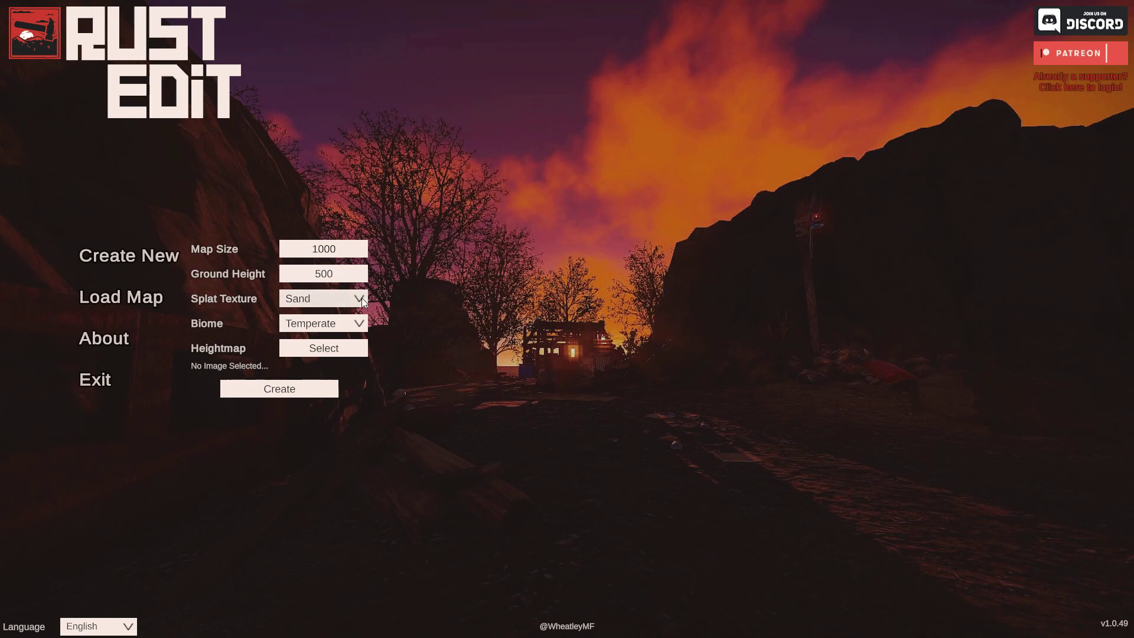
- Set the new map's splat texture to Snow and its biome to Arctic
left_click(360, 297)
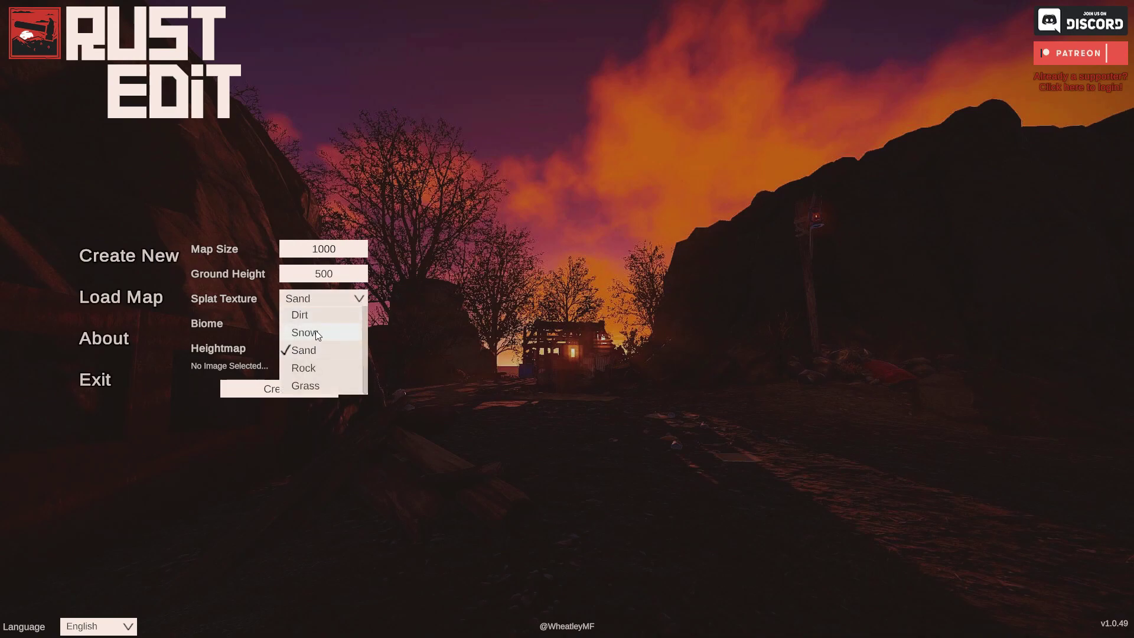
scroll(316, 332, "down", 3)
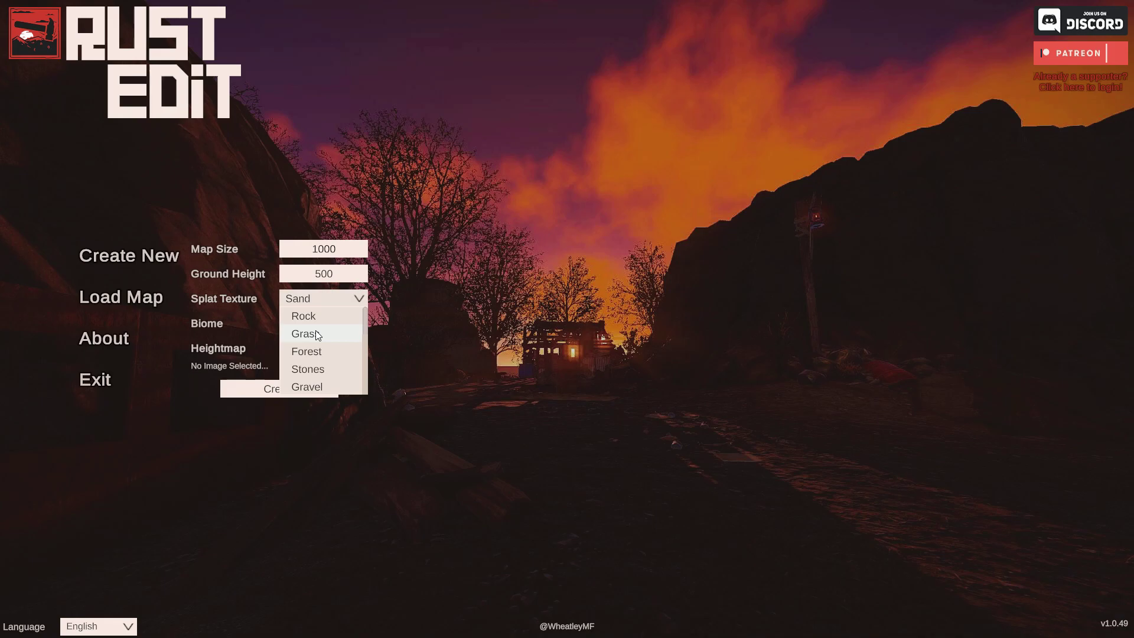
scroll(317, 335, "up", 3)
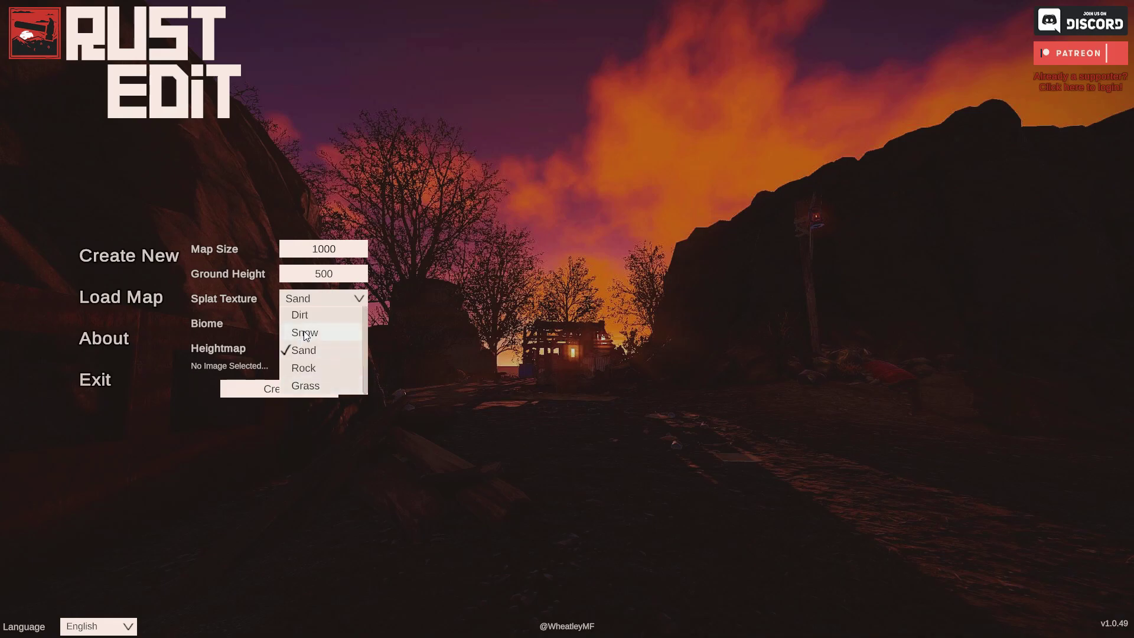
left_click(316, 334)
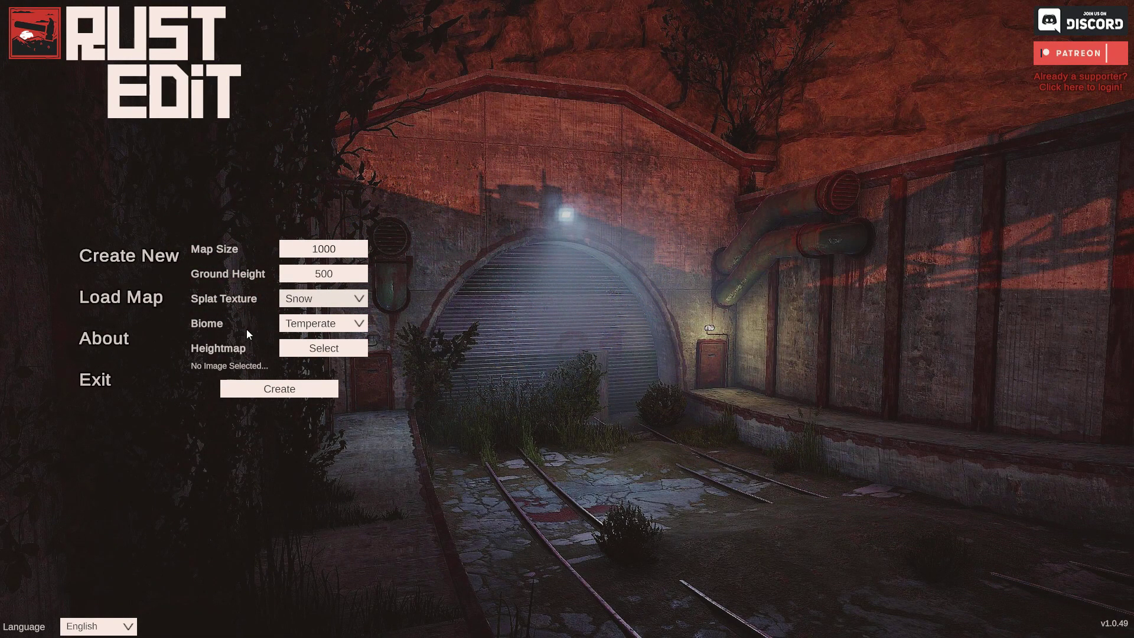
left_click(302, 326)
left_click(312, 393)
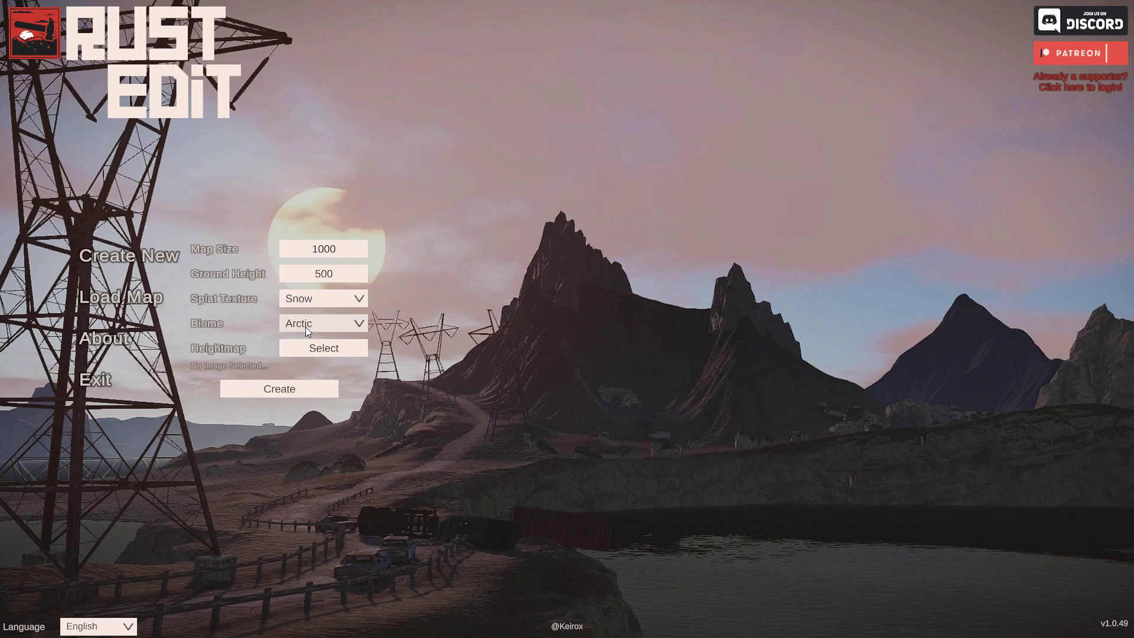
- Set the new map's splat texture to Grass and its biome to Temperate
left_click(324, 299)
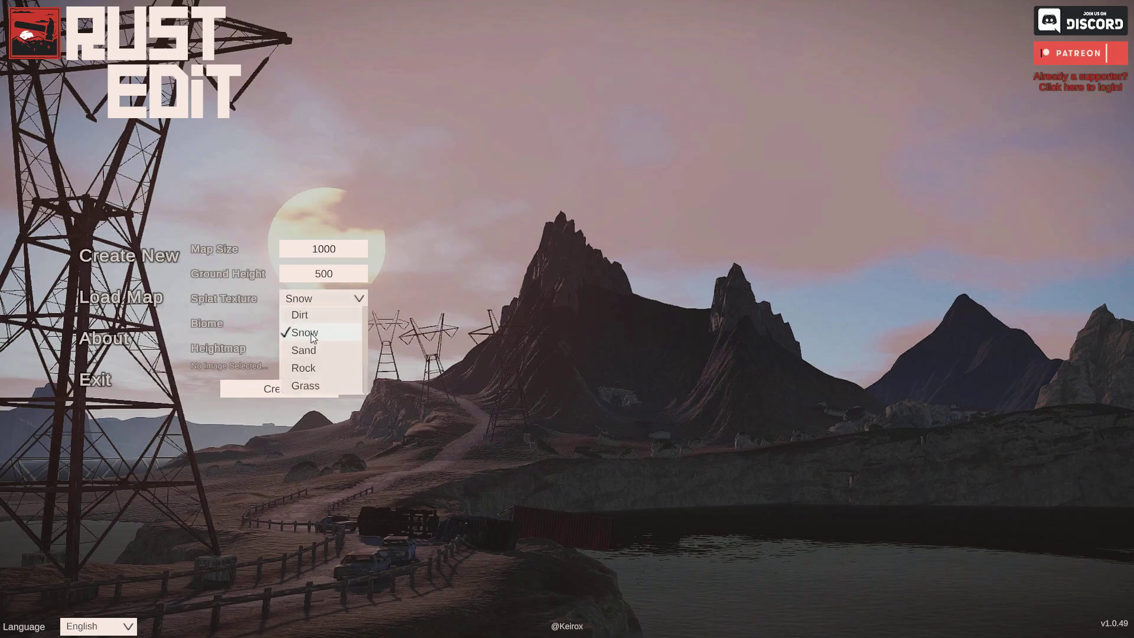
left_click(311, 333)
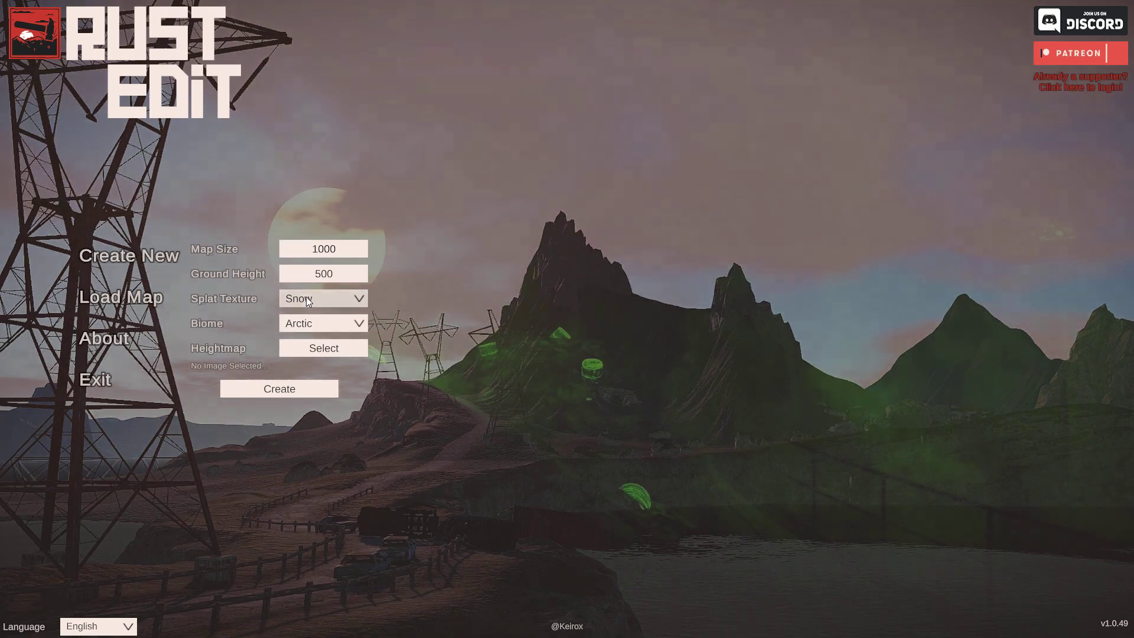
left_click(308, 302)
scroll(303, 367, "down", 2)
scroll(313, 363, "up", 2)
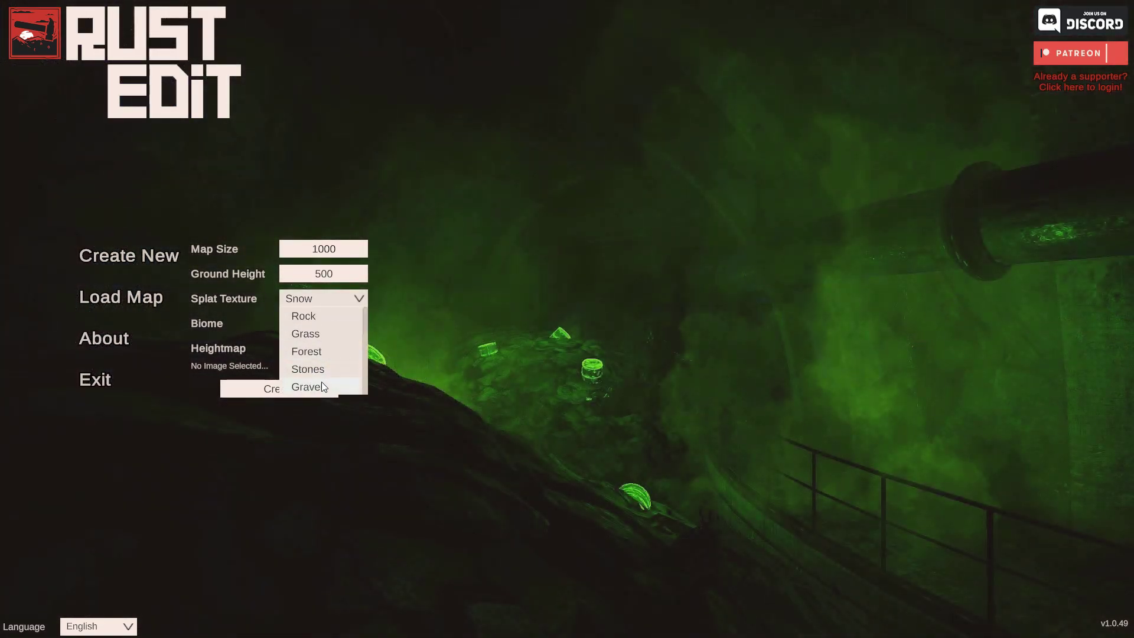
scroll(326, 352, "up", 2)
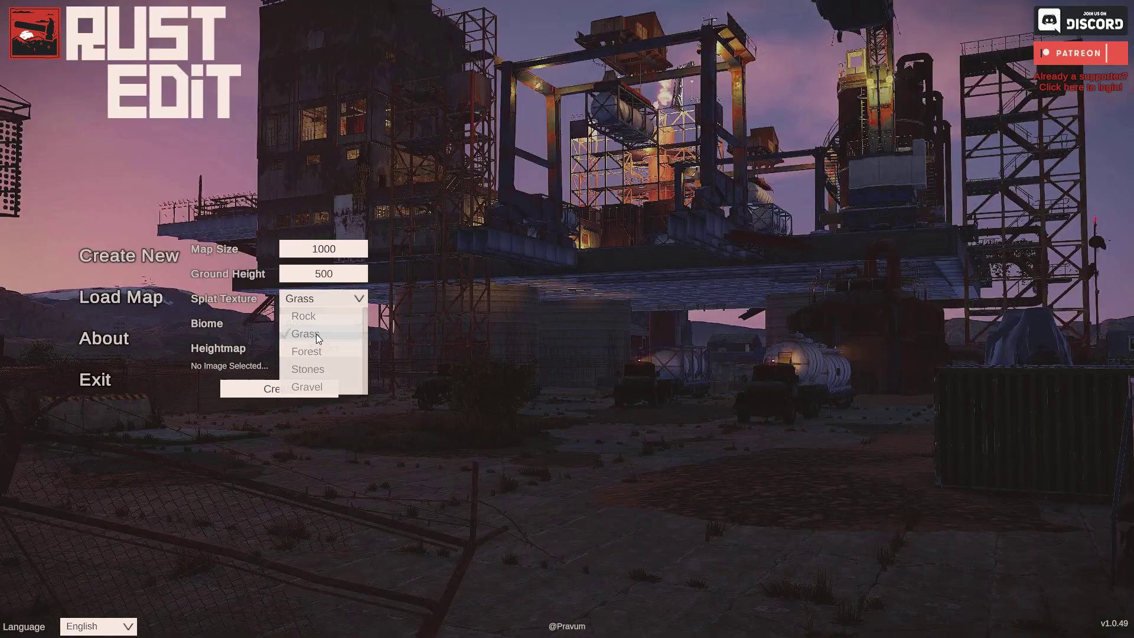
left_click(305, 385)
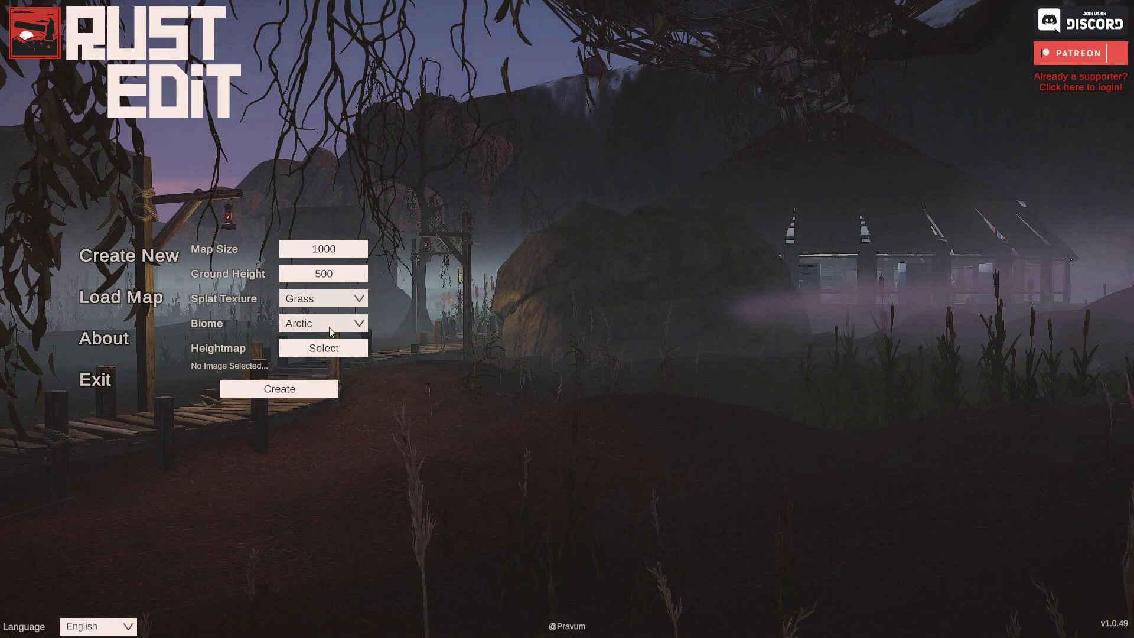
left_click(326, 328)
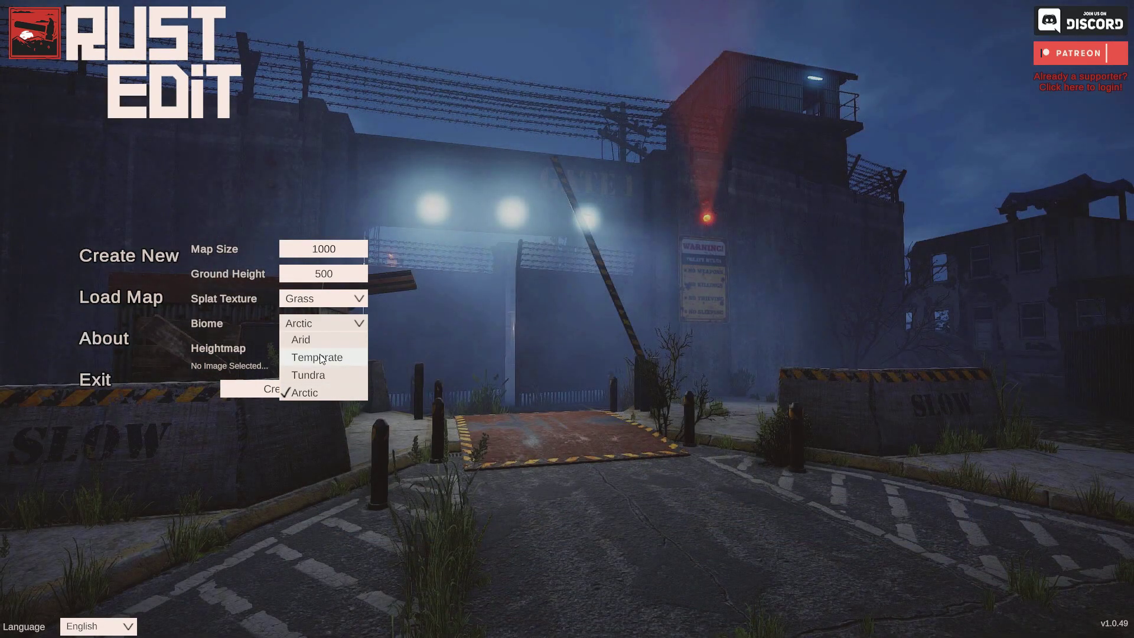
left_click(325, 357)
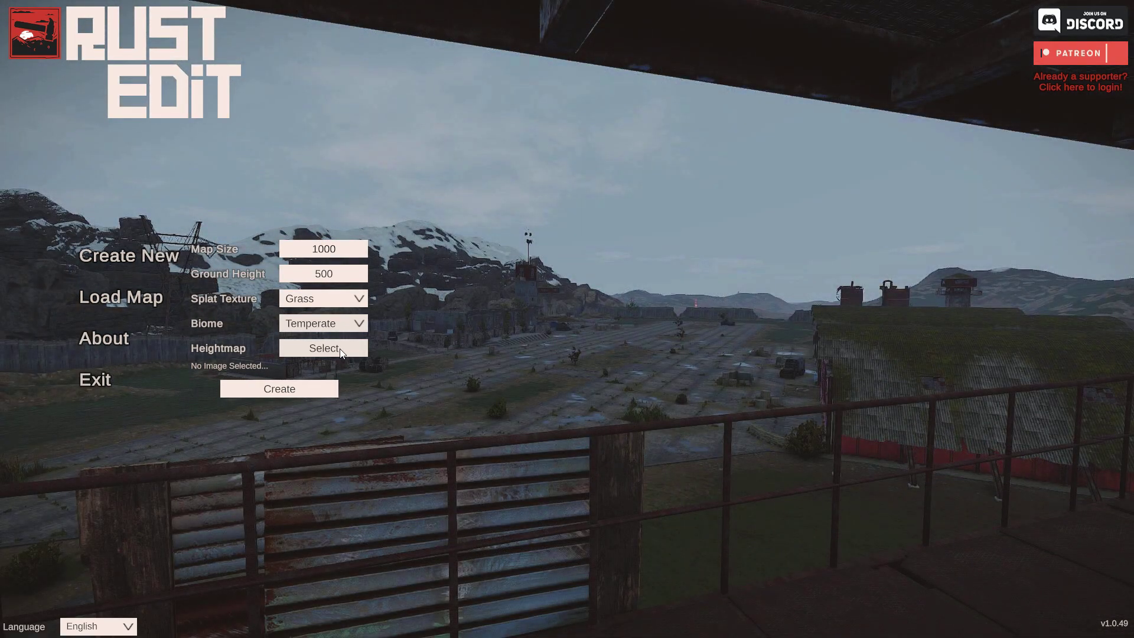
- Create the map from the Island_01_DISP heightmap with a minimum range of 455 and a maximum range of 730, and look over its terrain
left_click(340, 353)
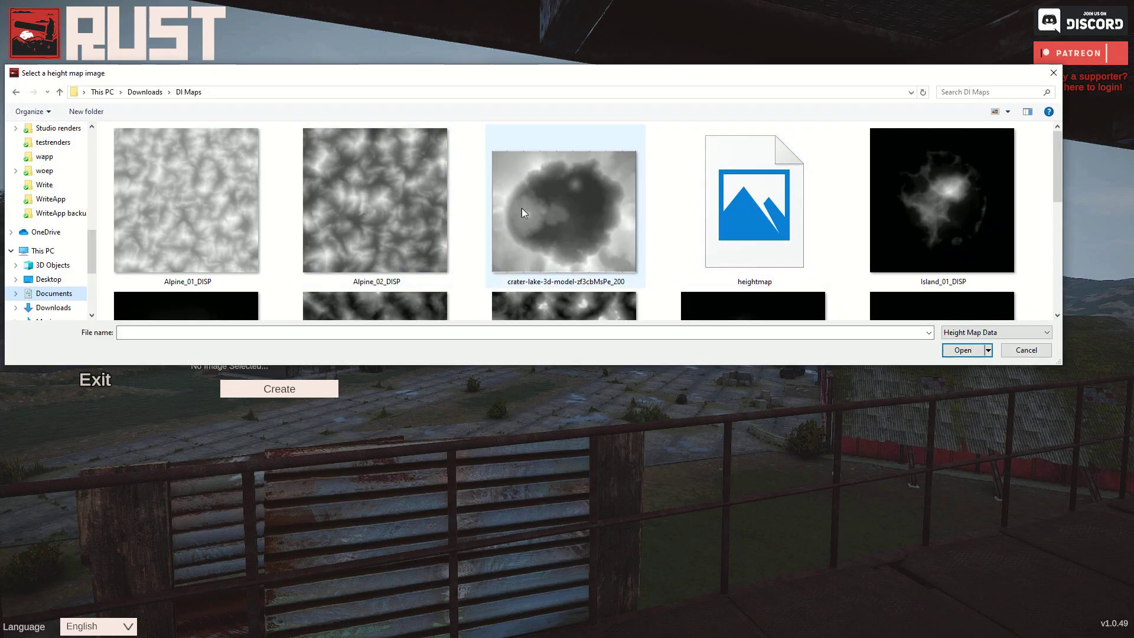
double_click(941, 201)
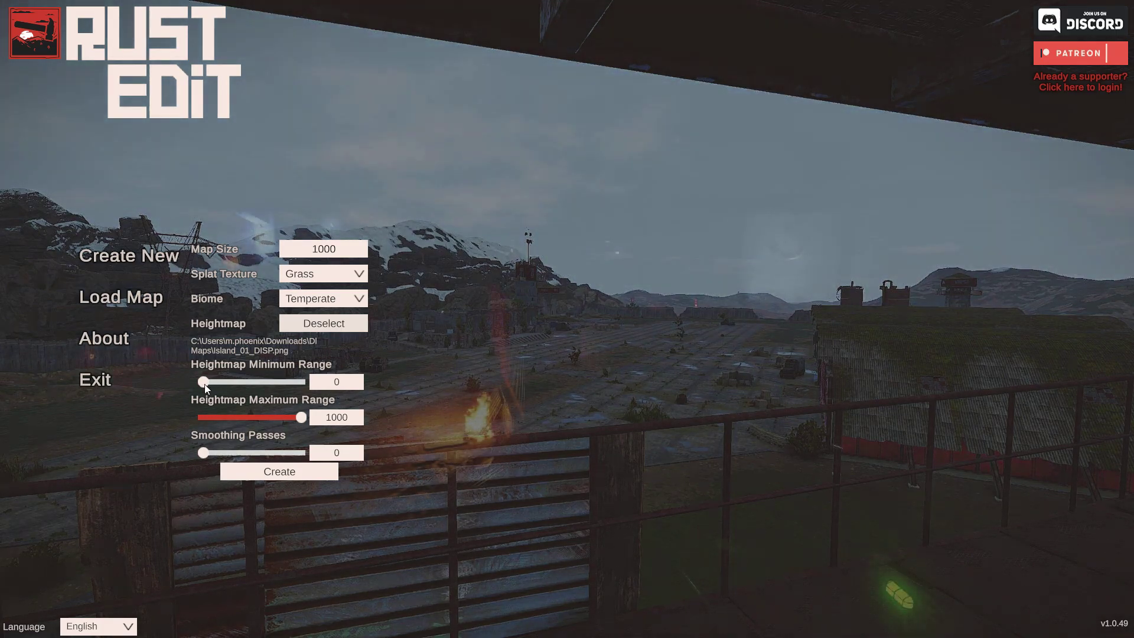
left_click_drag(204, 384, 249, 386)
left_click_drag(303, 419, 275, 415)
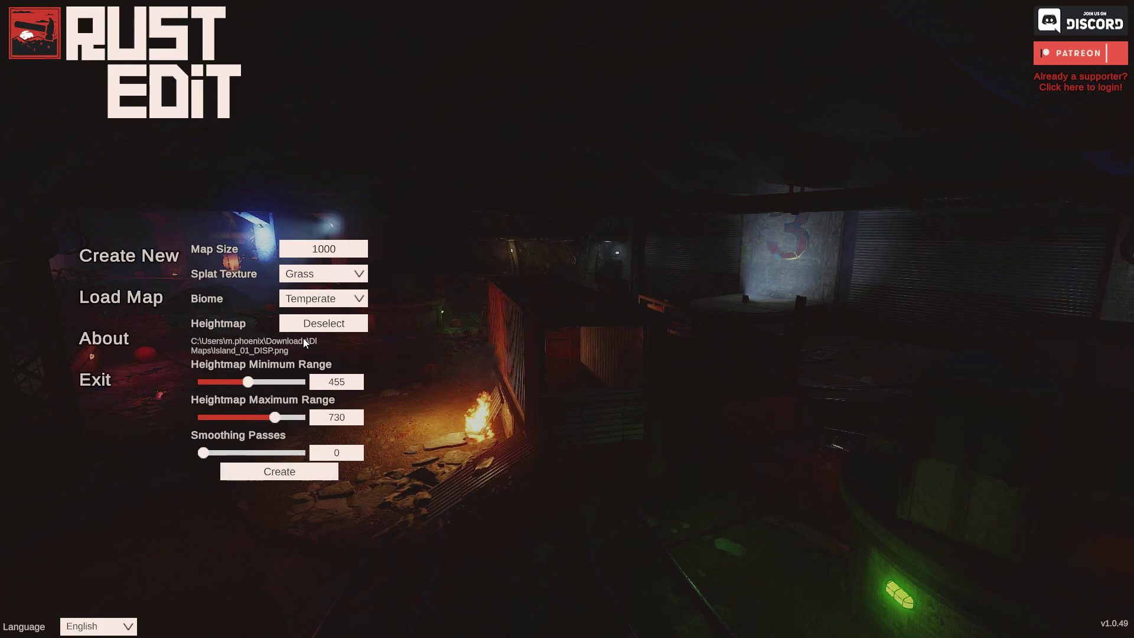
left_click(282, 472)
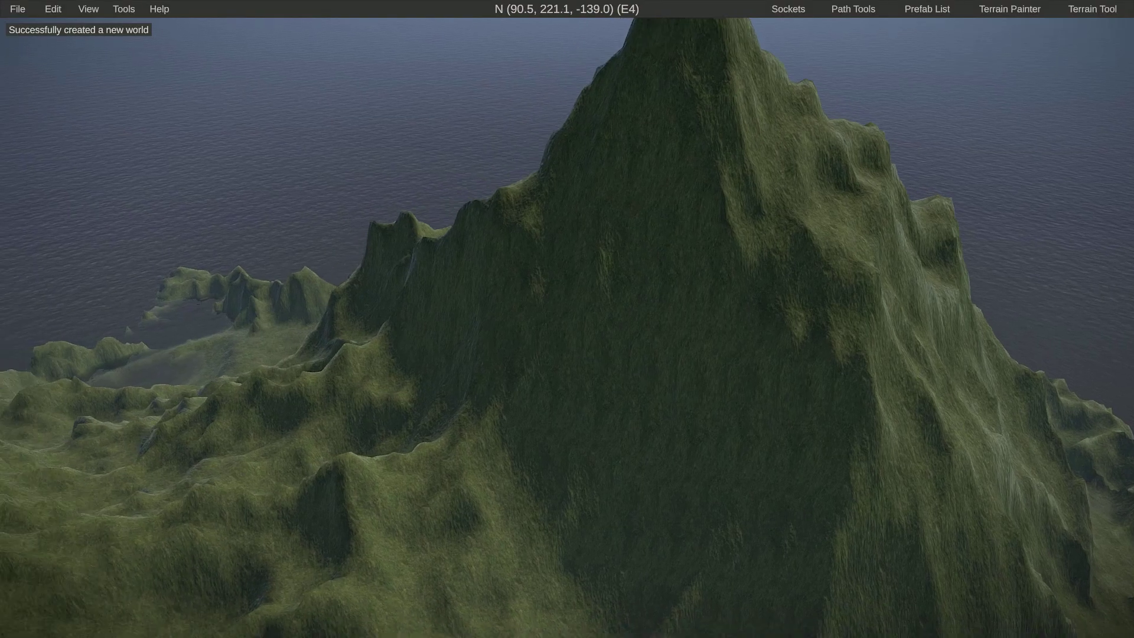
key("s")
key("a")
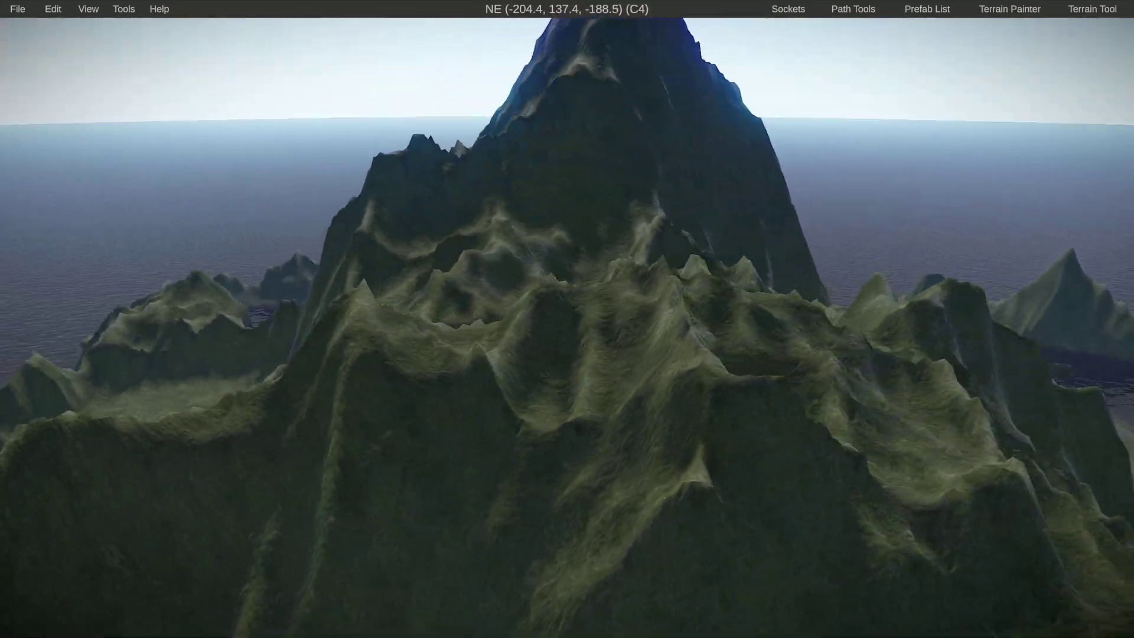
- Create another map from the Island_01_DISP heightmap with minimum range 495, maximum range 723 and 17 smoothing passes
left_click(16, 8)
left_click(11, 24)
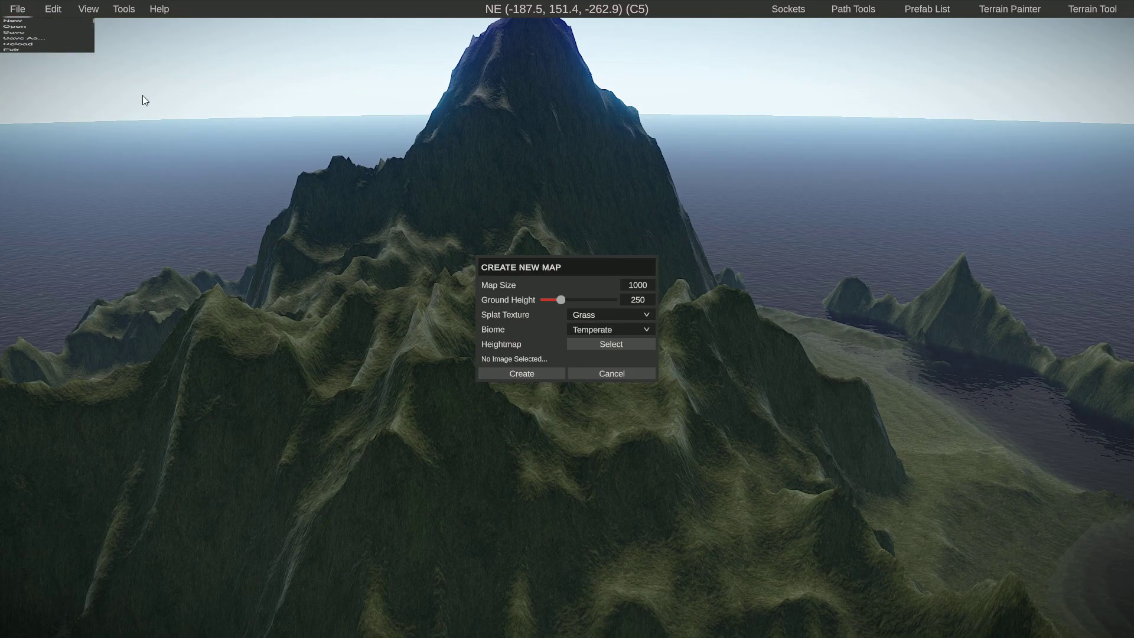
left_click(594, 343)
double_click(930, 178)
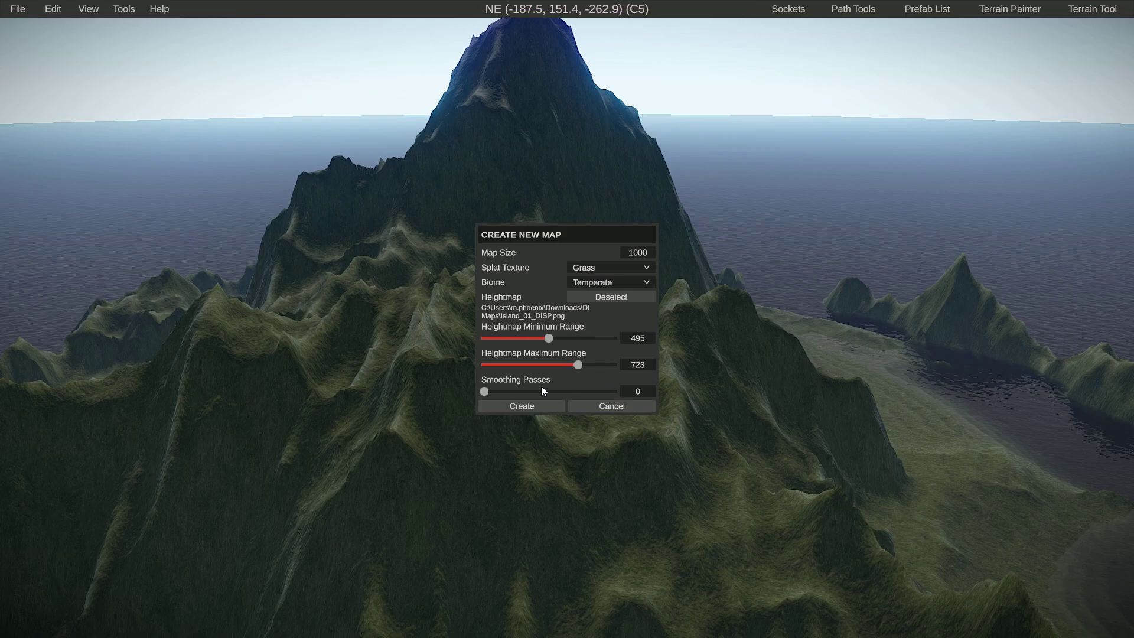
left_click_drag(484, 391, 594, 391)
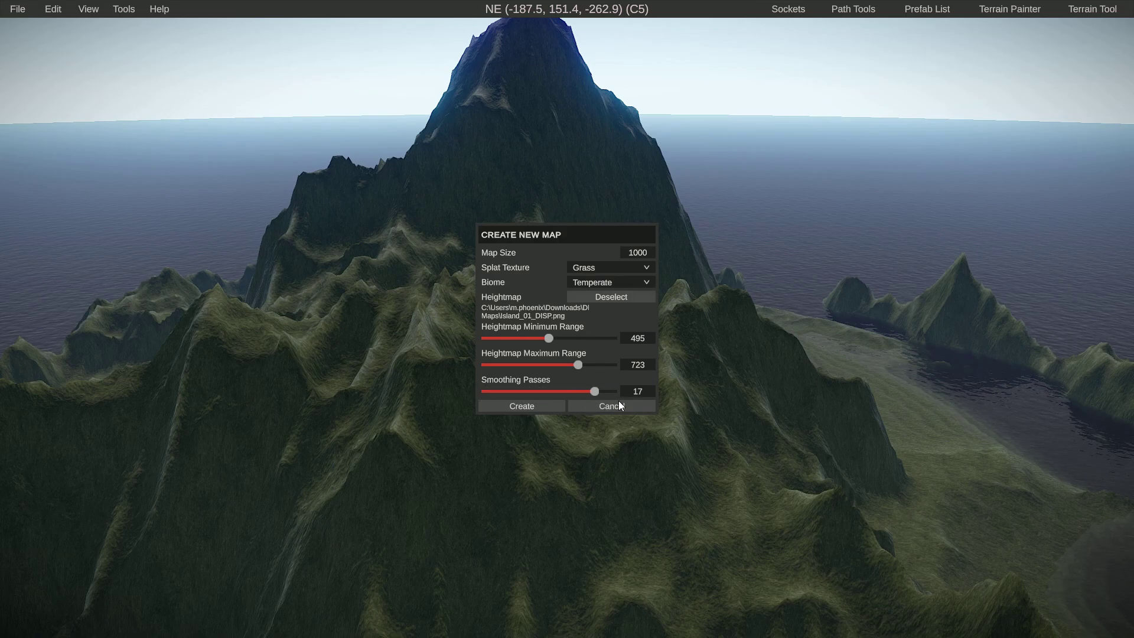
left_click(547, 407)
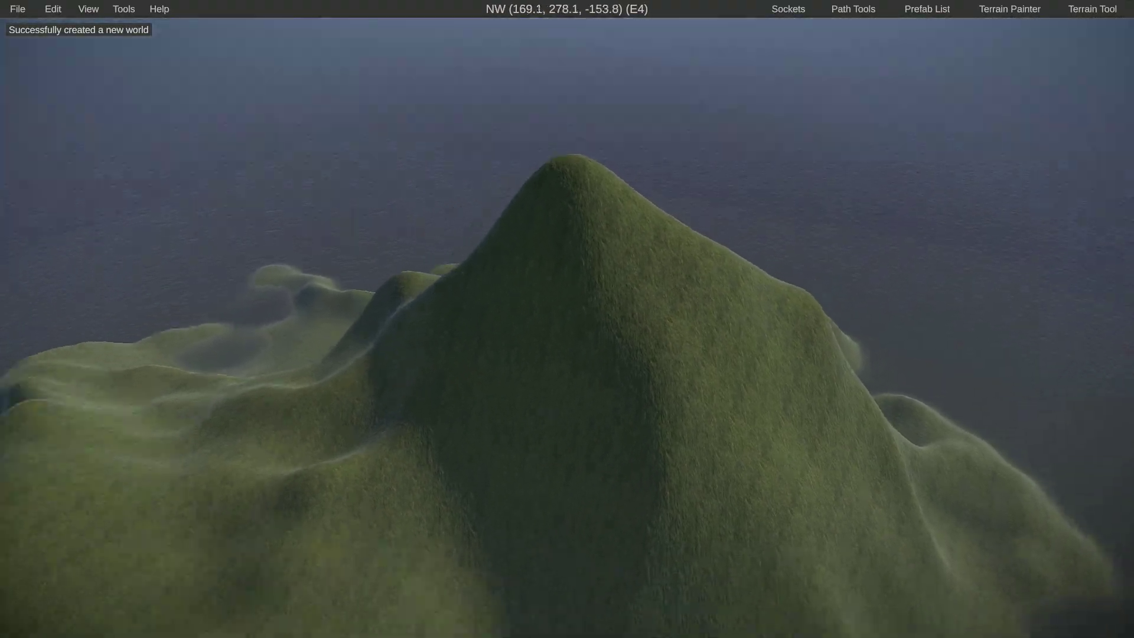
- Examine the smoothed island and its shoreline from above and from near water level
key("s")
key("a")
key("w")
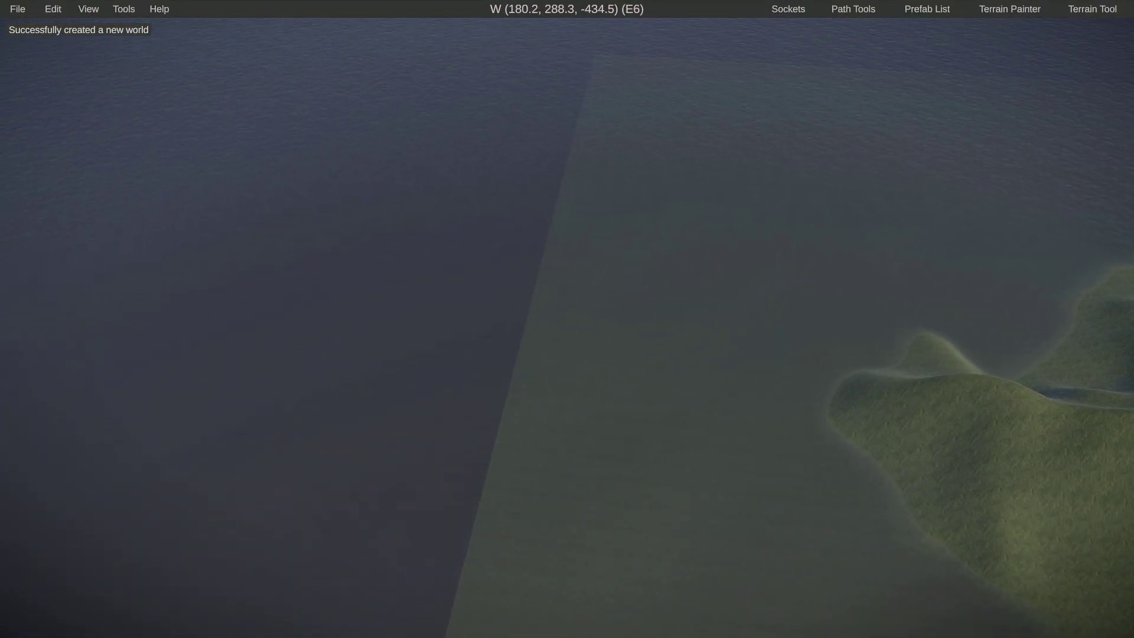
key("w")
key("a")
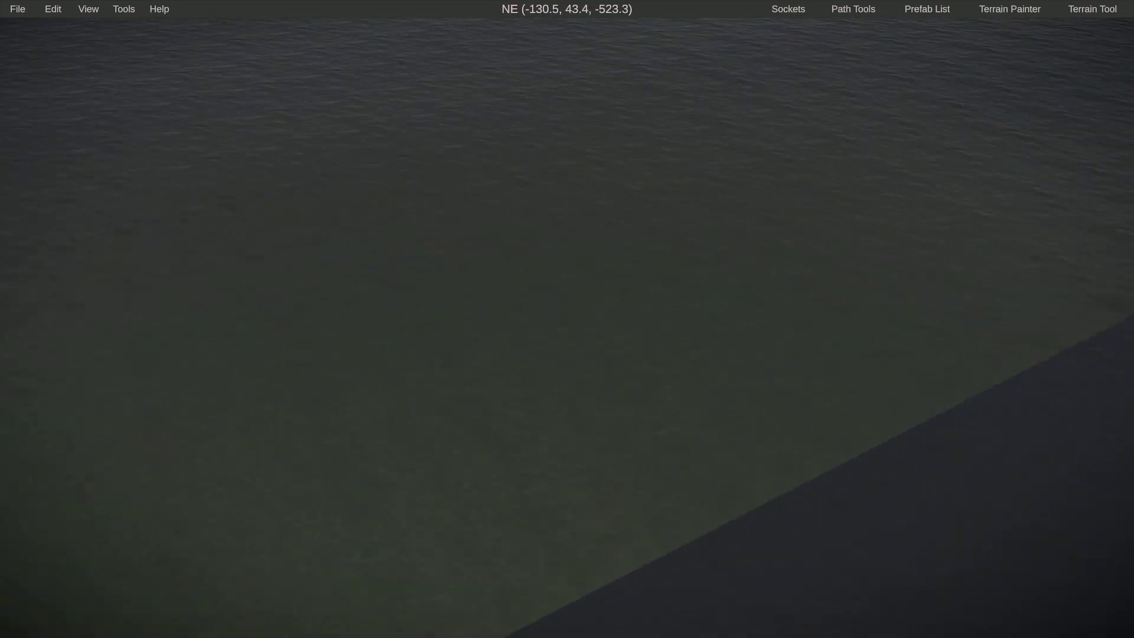
key("w")
key("a")
key("d")
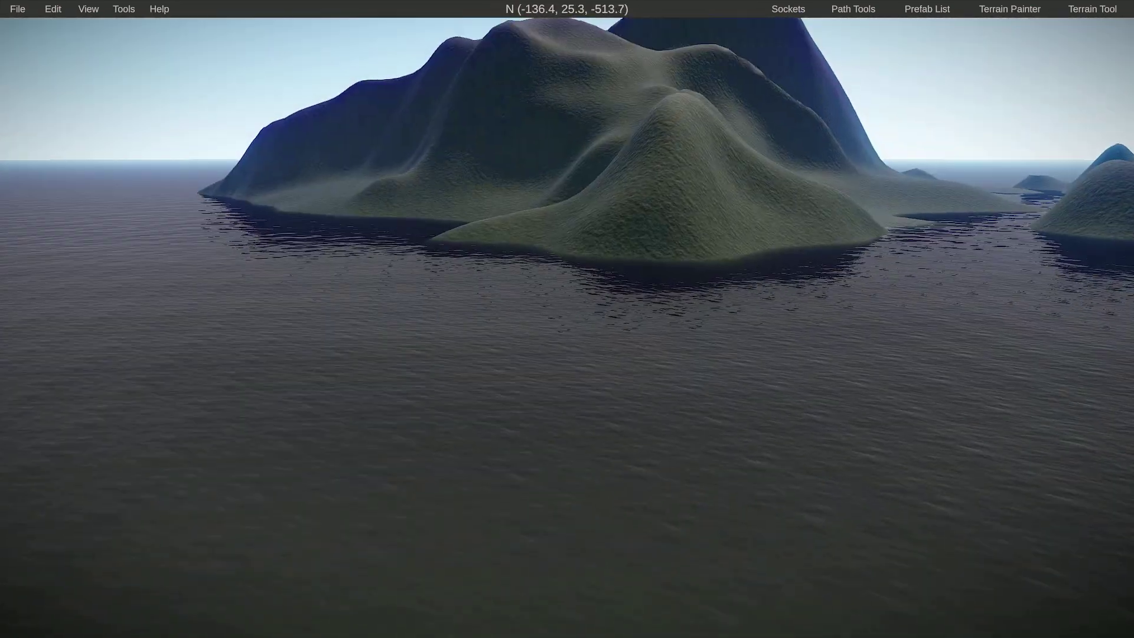
right_click_drag(531, 307, 467, 253)
- Create a new map from the Island_01_DISP heightmap with a slightly lower minimum range, maximum range 723 and 20 smoothing passes
left_click(18, 9)
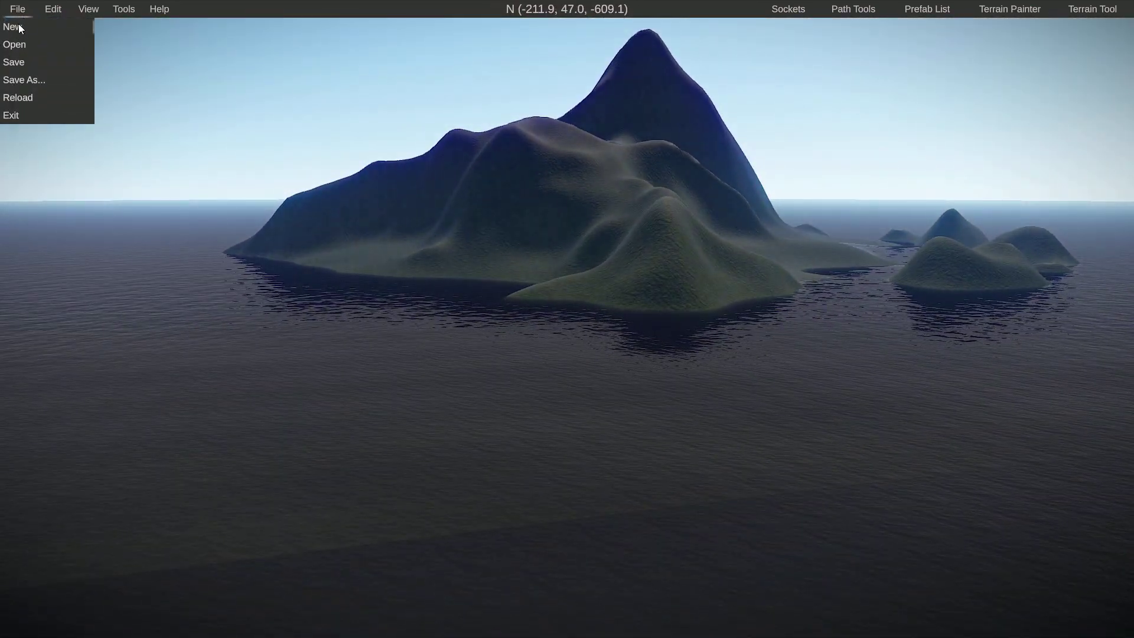
left_click(18, 27)
left_click(590, 343)
double_click(907, 208)
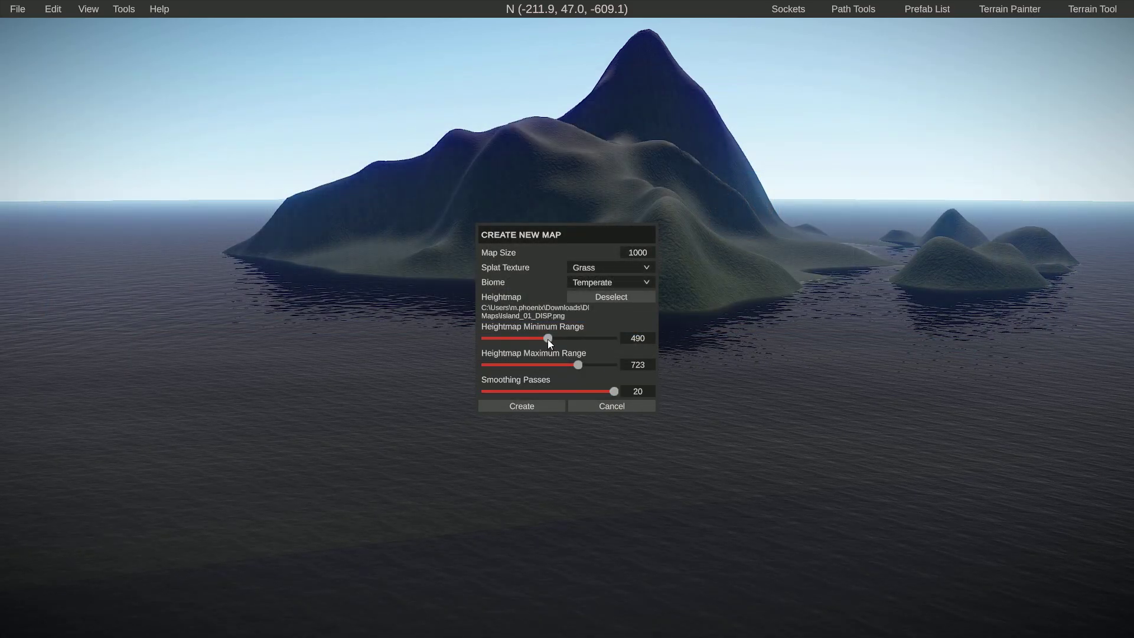
left_click_drag(546, 339, 544, 339)
left_click(533, 407)
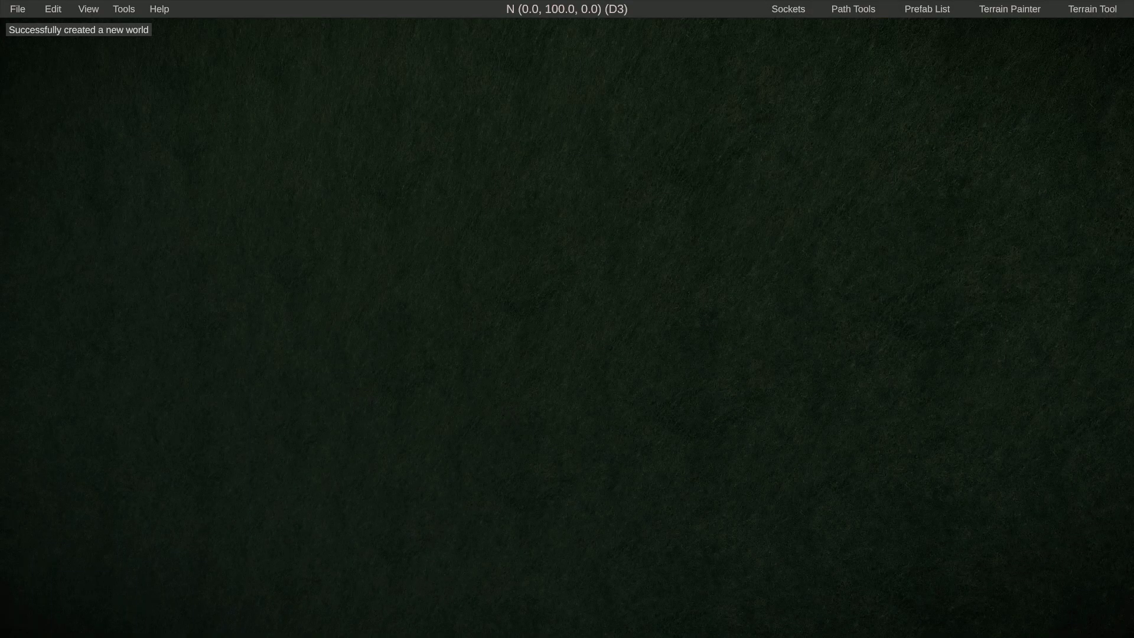
- Examine the newly generated island and its surrounding islets from above
key("s")
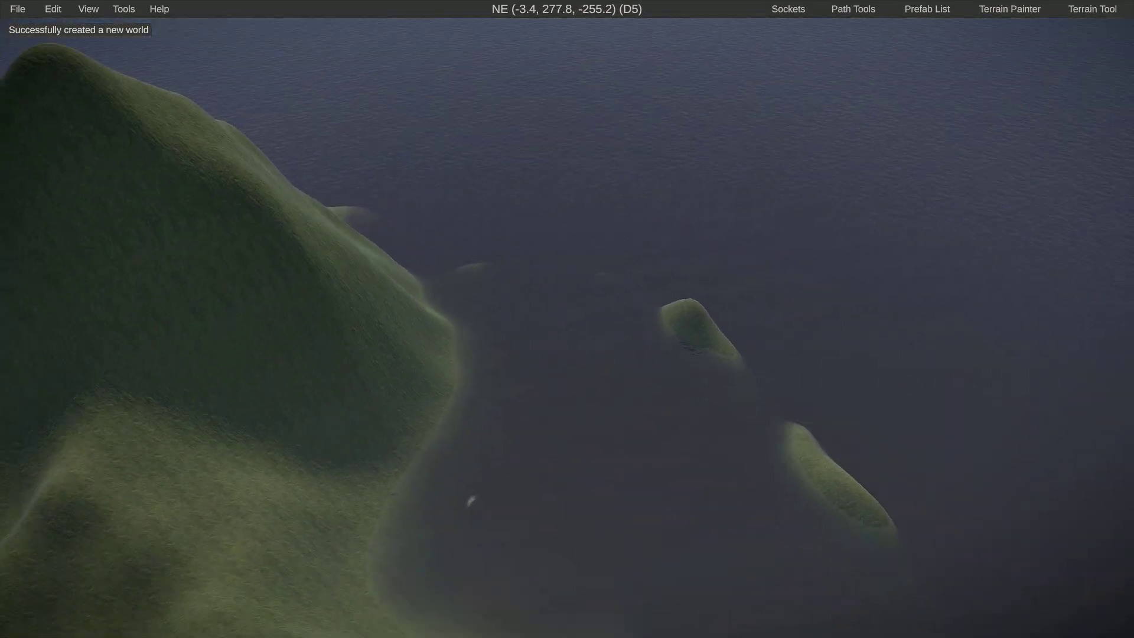
key("s")
key("d")
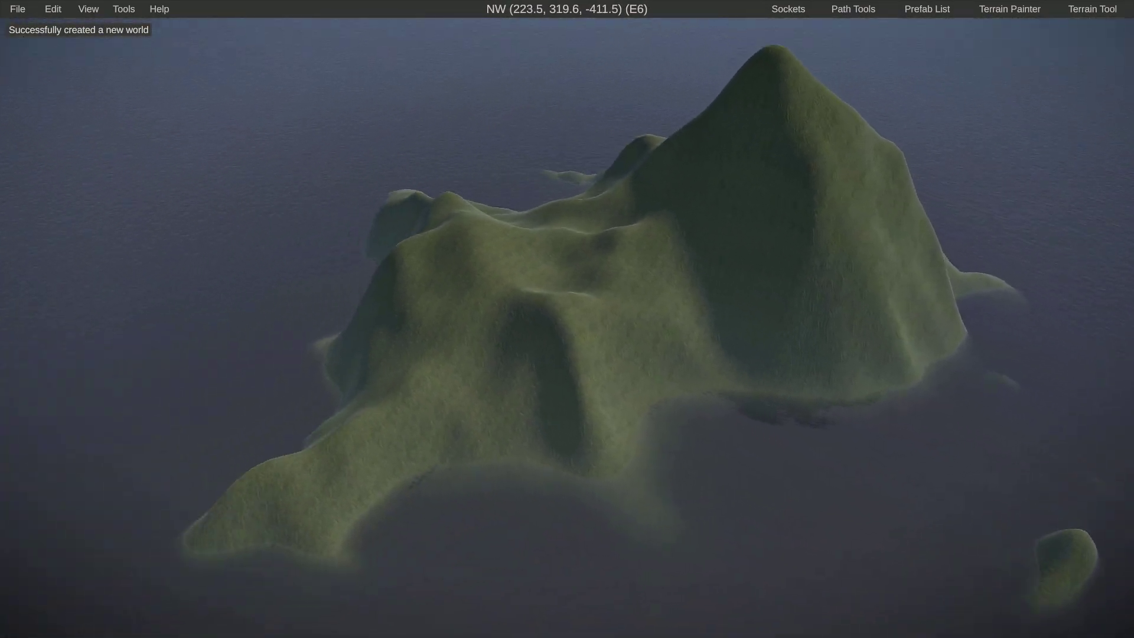
key("s")
key("d")
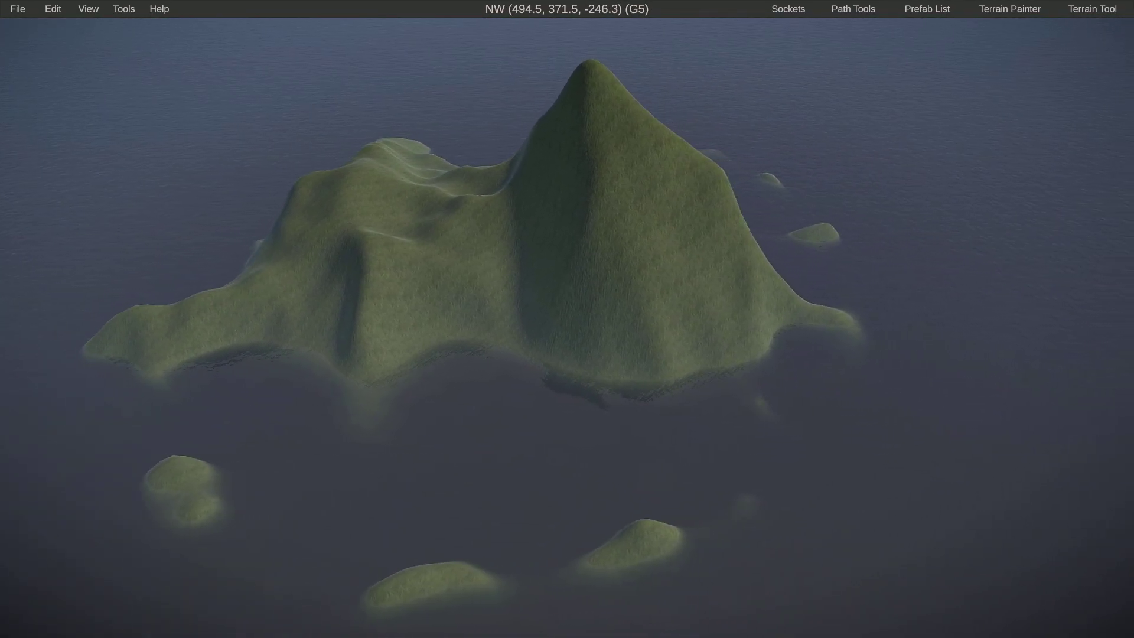
- Open the settings for creating another new map
left_click(15, 9)
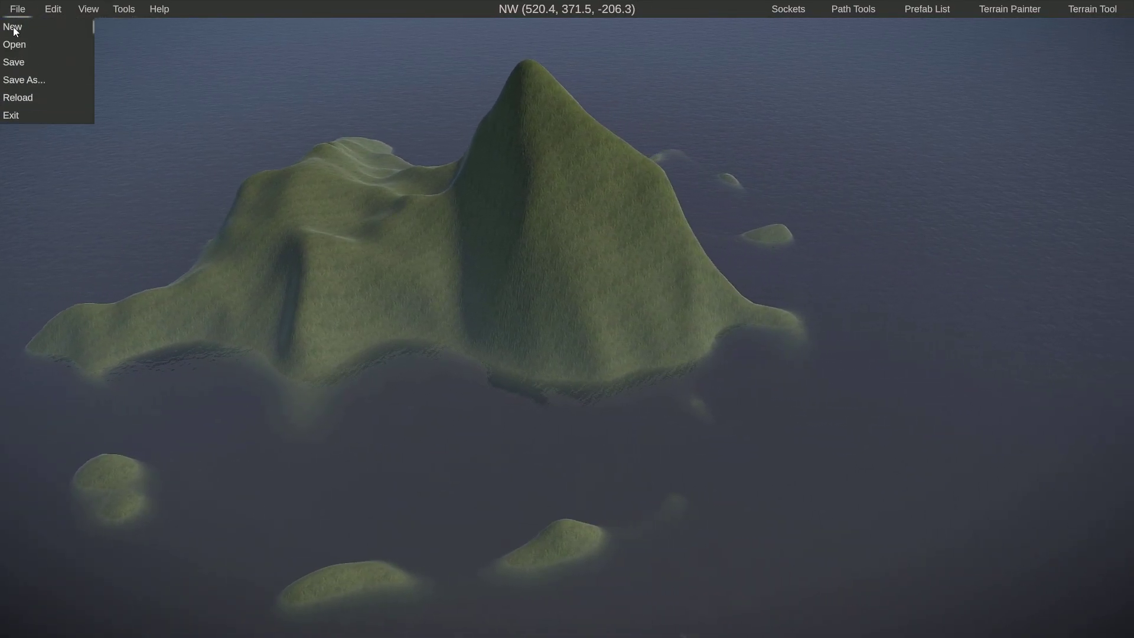
left_click(13, 28)
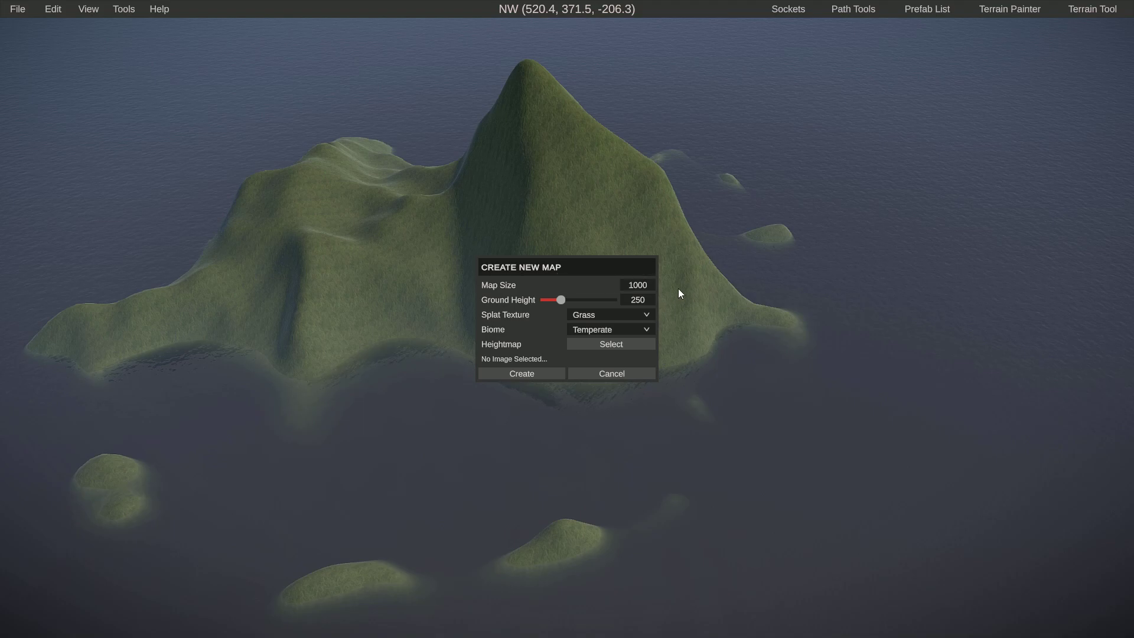